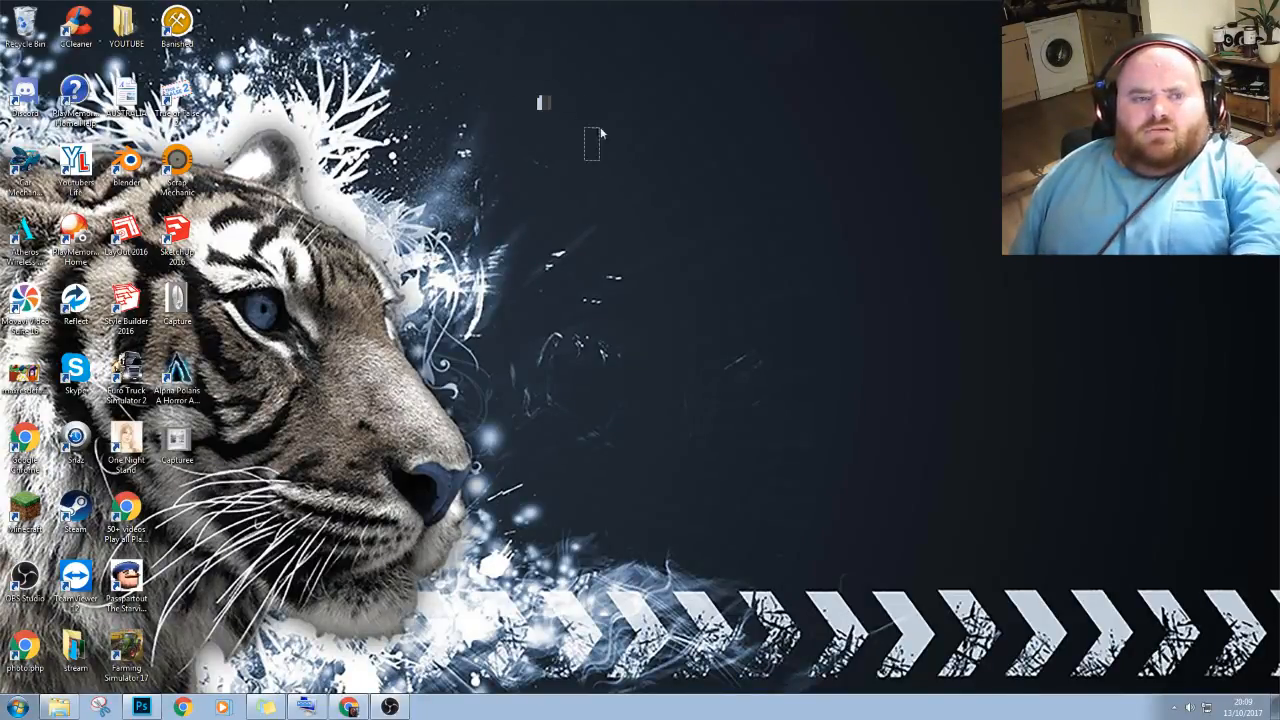
pyautogui.moveTo(584, 160); pyautogui.dragTo(491, 70)
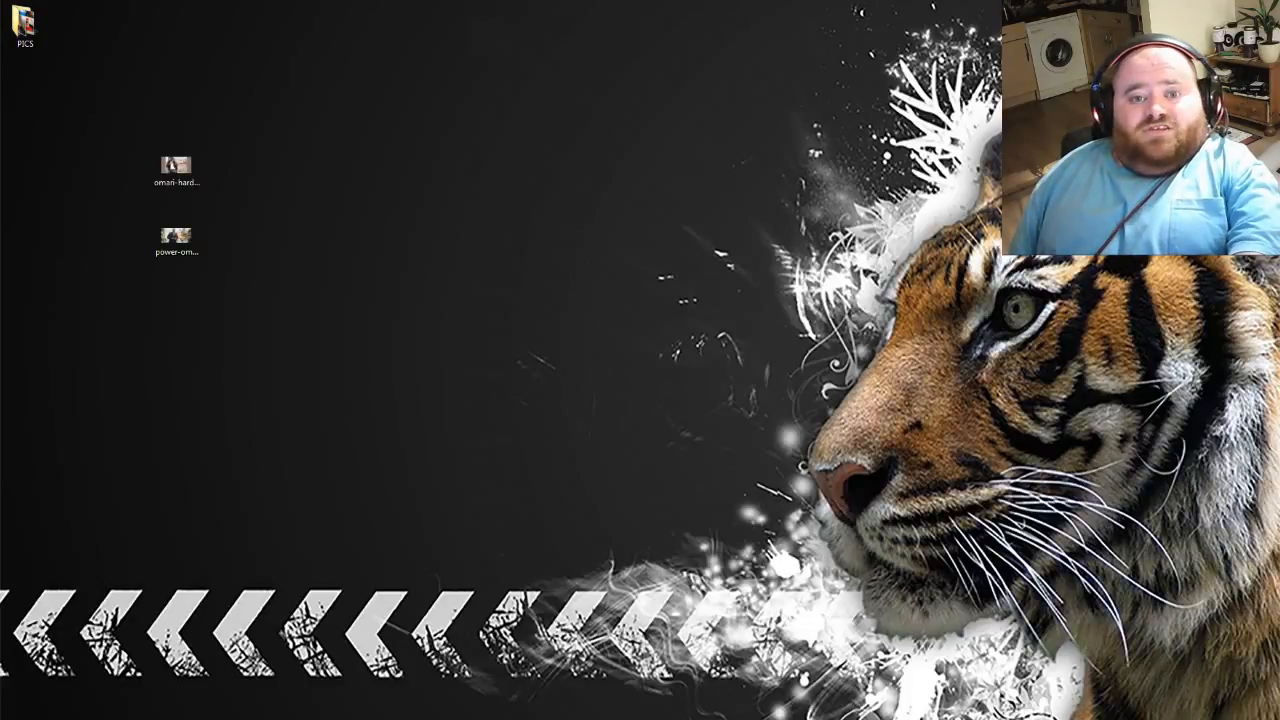
pyautogui.moveTo(0, 168); pyautogui.dragTo(652, 180)
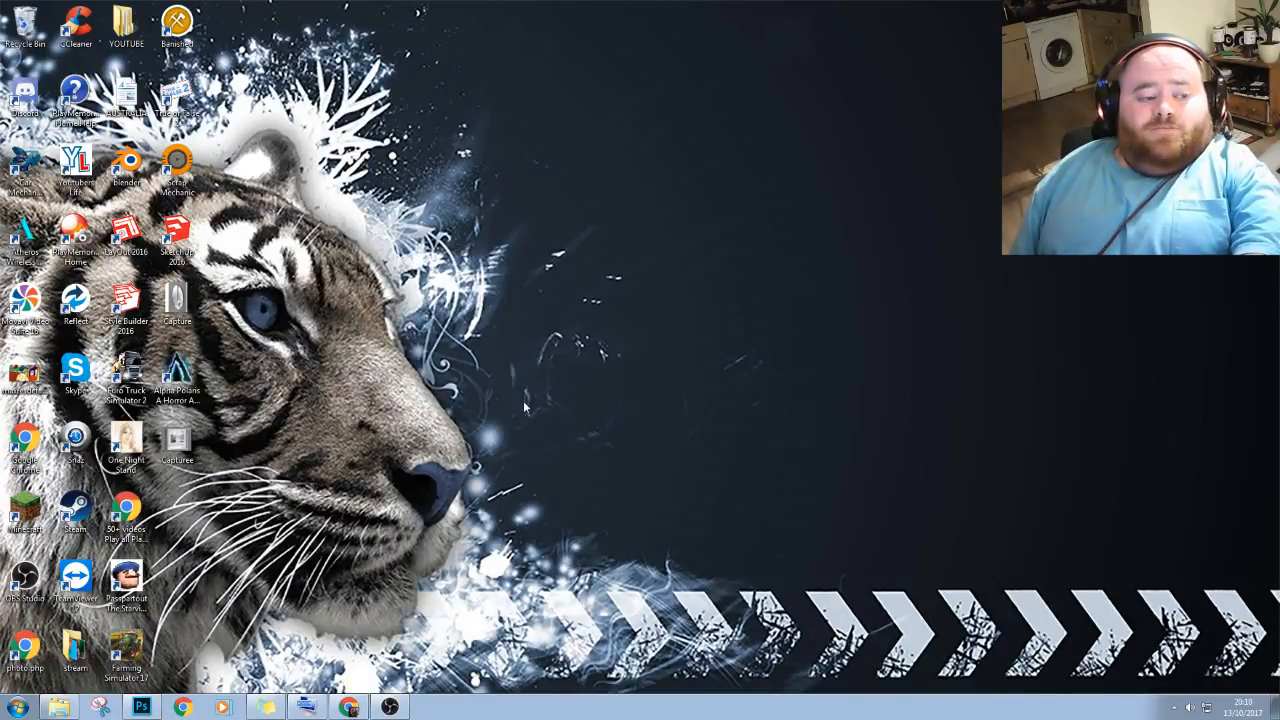
# - Open the Control Panel and bring up the Screen Resolution page of the Display settings
pyautogui.click(17, 707)
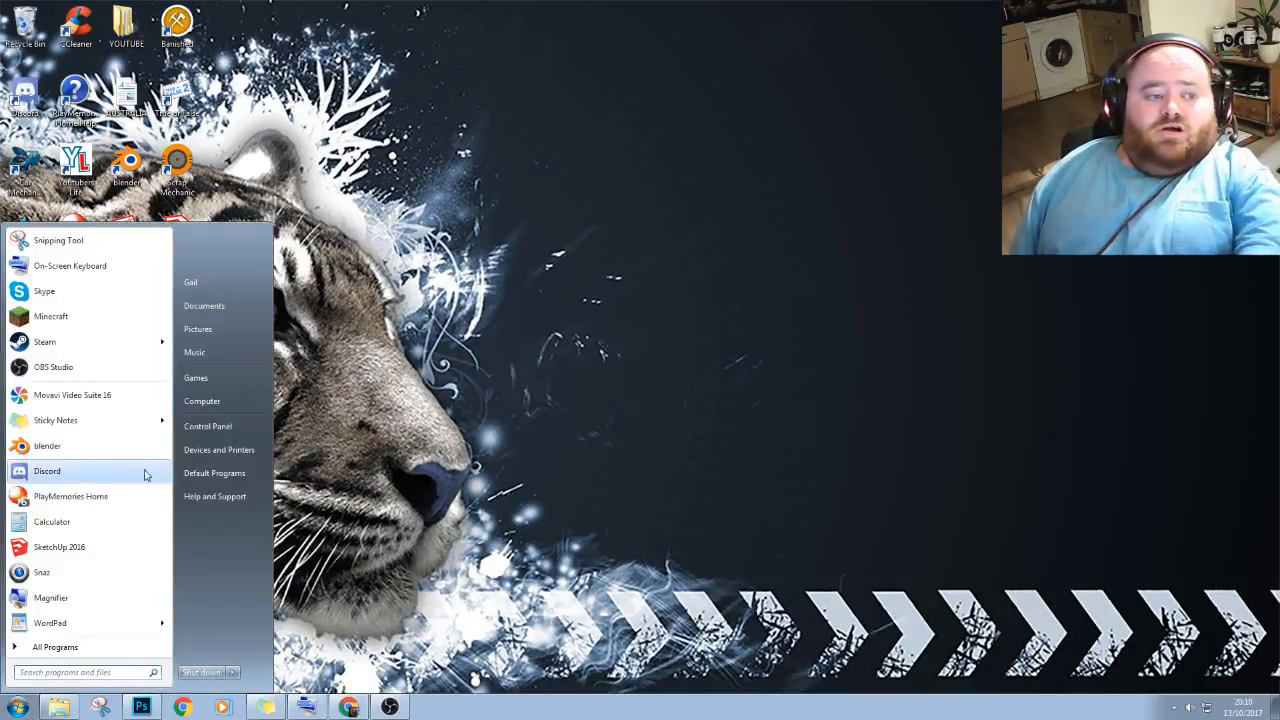
pyautogui.click(219, 433)
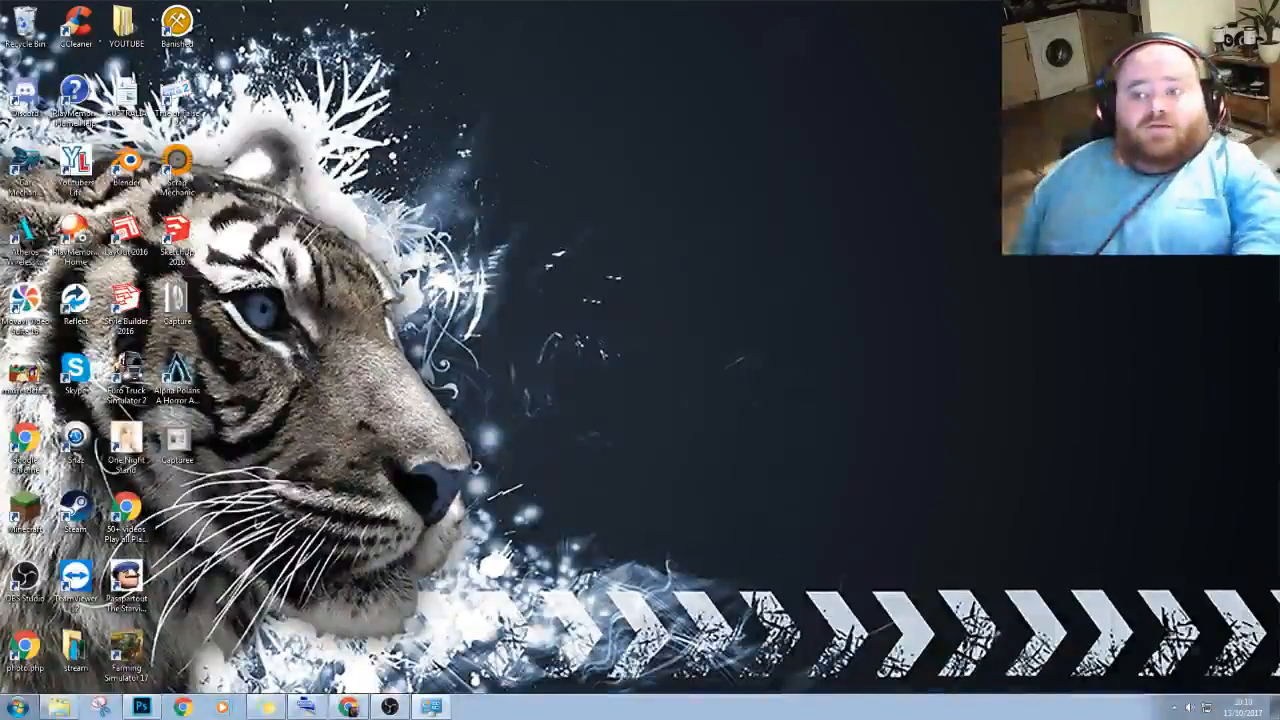
pyautogui.moveTo(1279, 176); pyautogui.dragTo(742, 120)
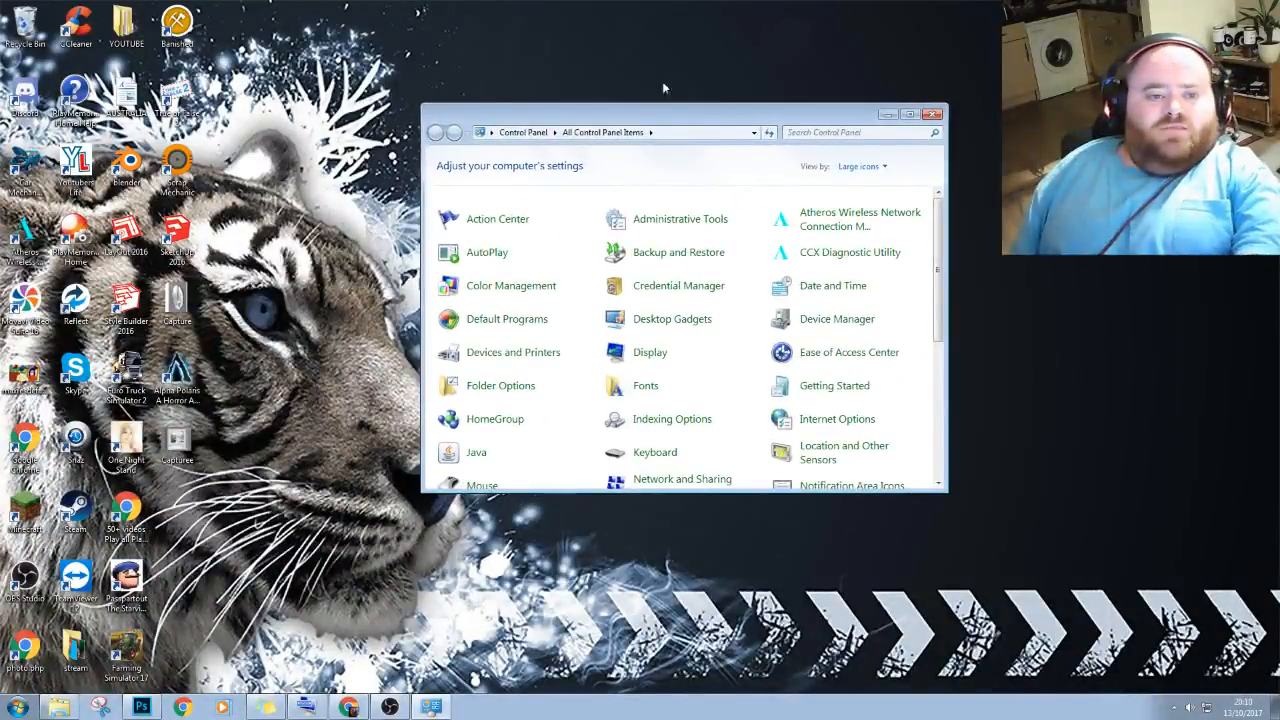
pyautogui.moveTo(663, 117); pyautogui.dragTo(570, 117)
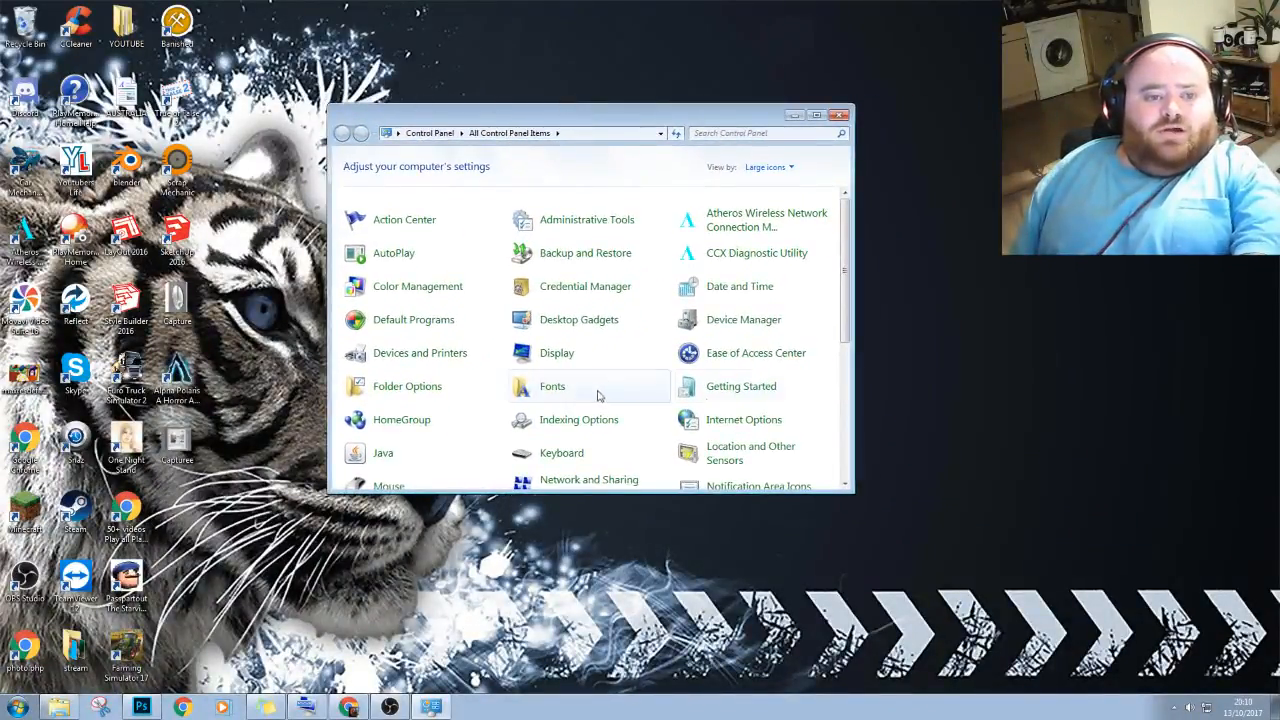
pyautogui.click(558, 358)
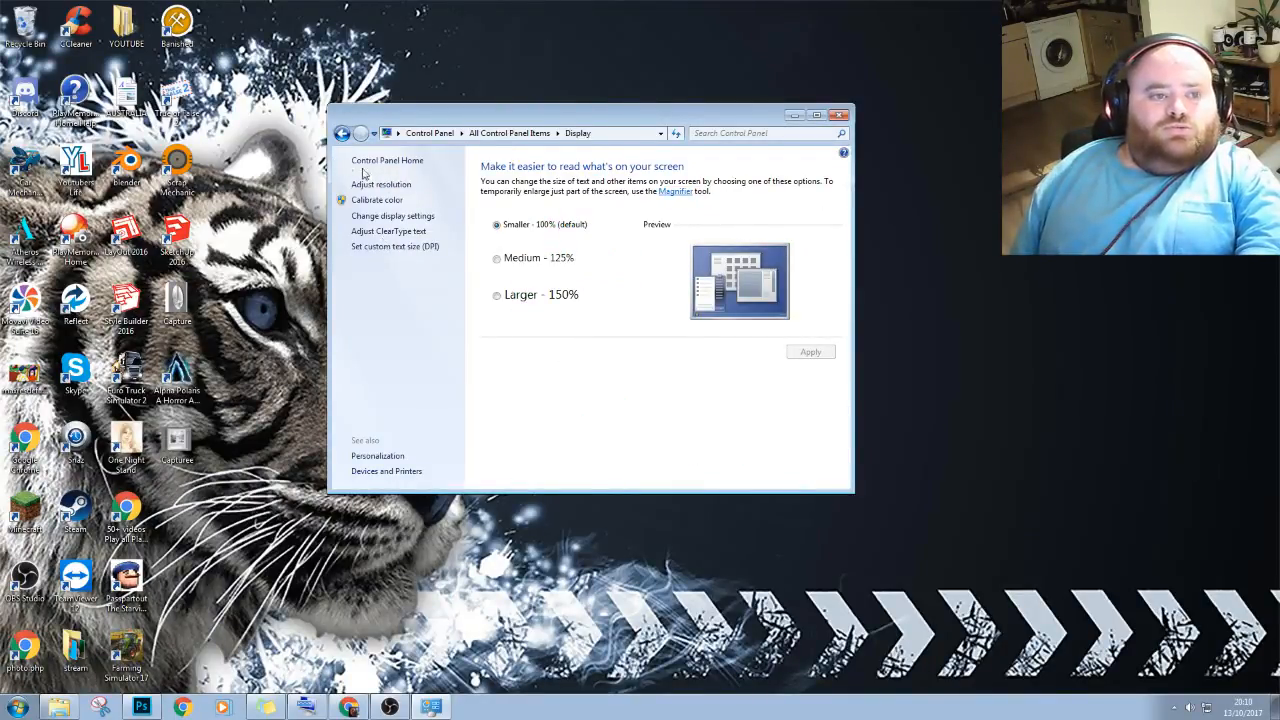
pyautogui.click(388, 186)
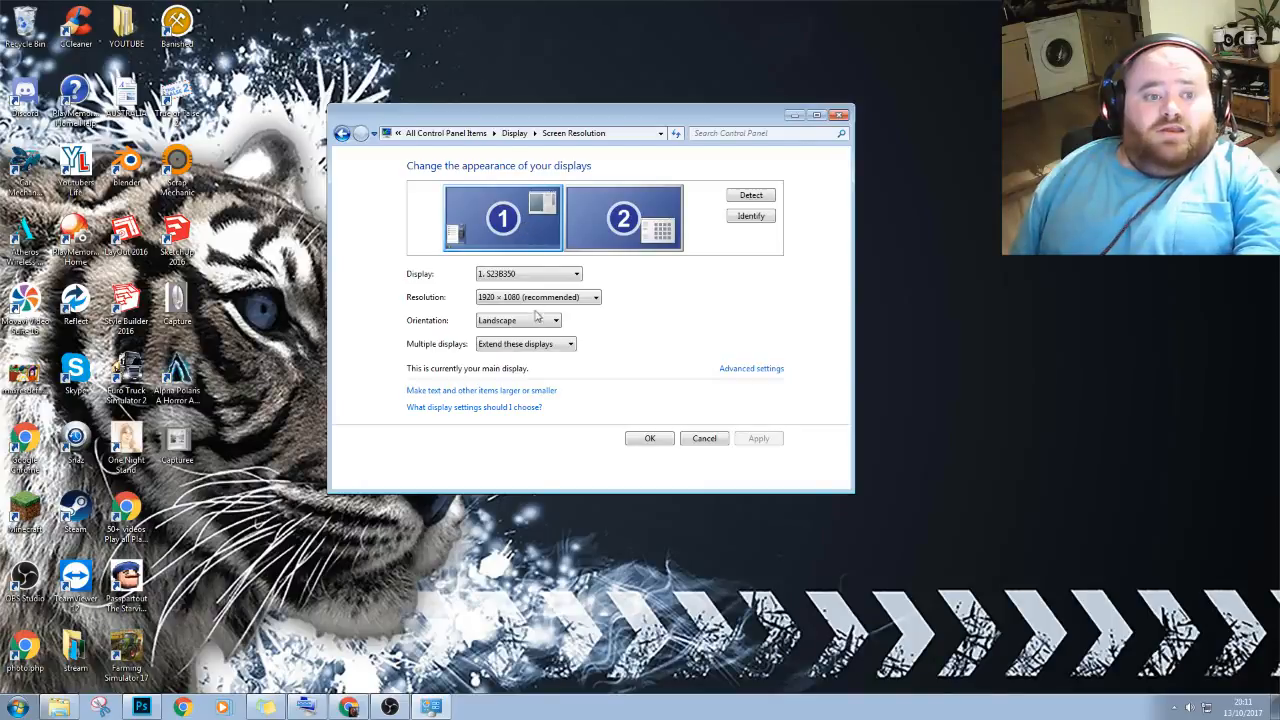
# - Check the resolution options of display 1 and the resolution of display 2, and close the settings window
pyautogui.click(498, 298)
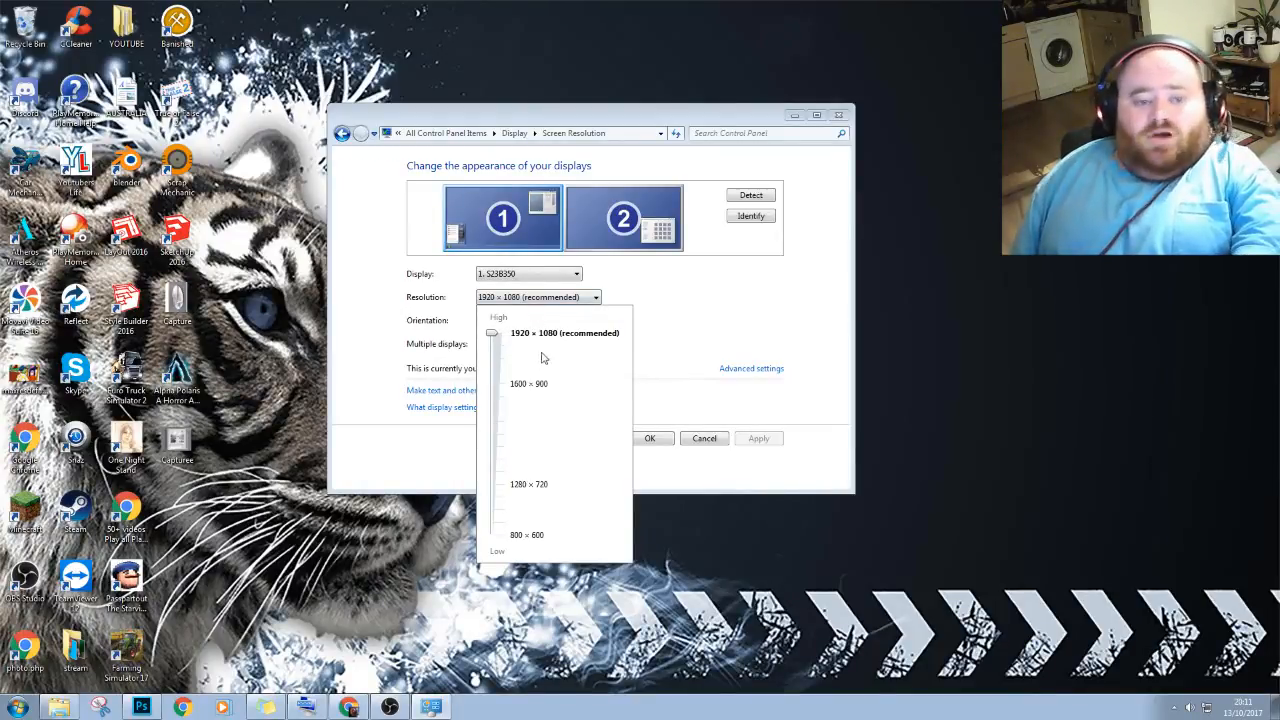
pyautogui.click(672, 421)
pyautogui.click(584, 224)
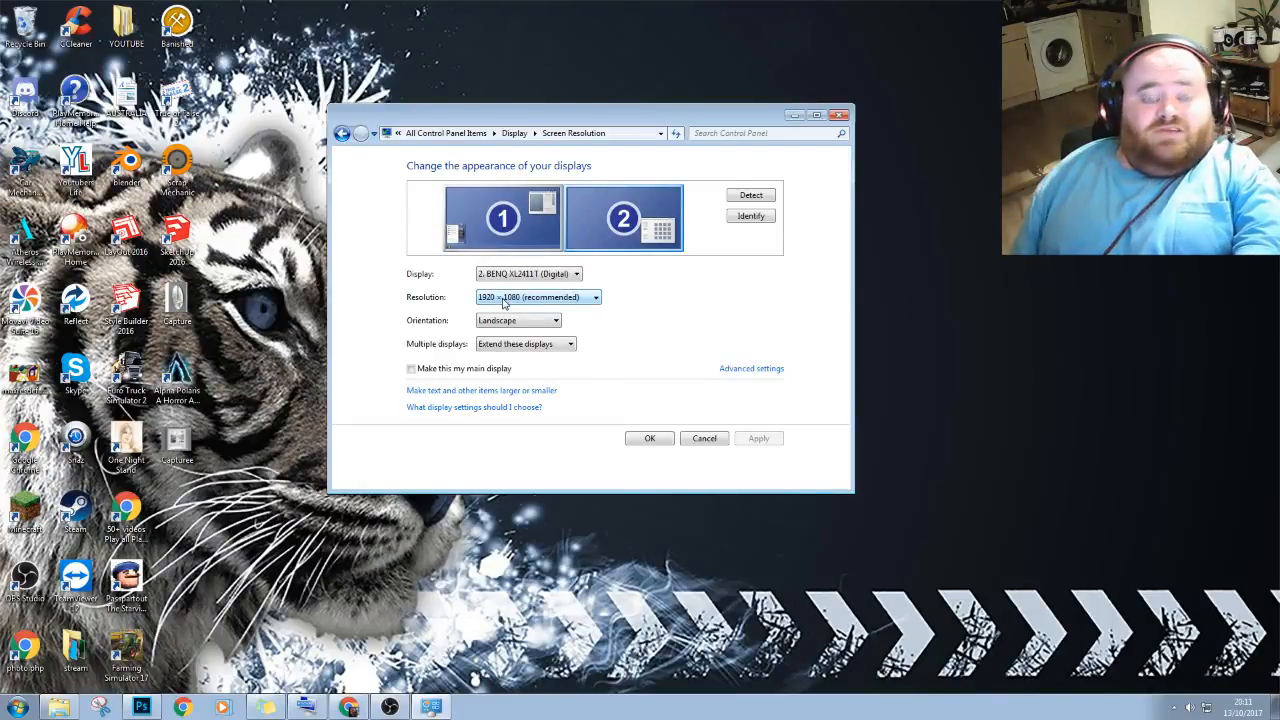
pyautogui.click(840, 115)
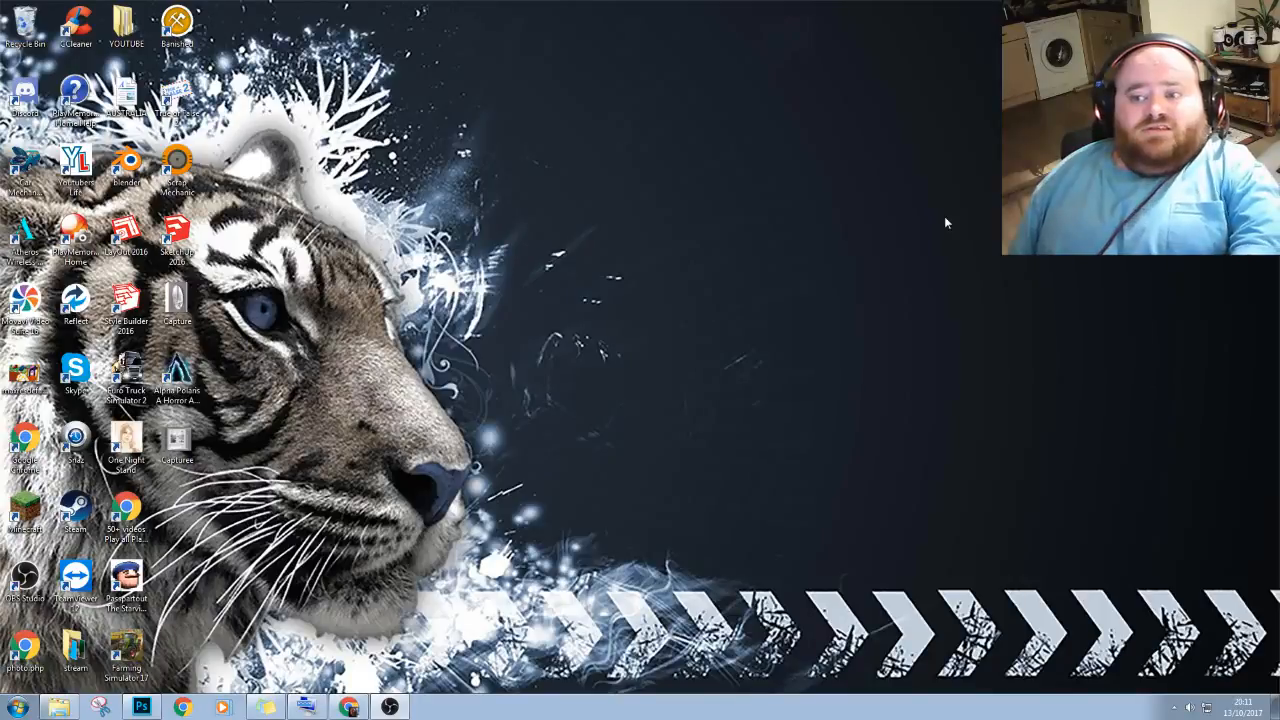
# - Reopen the Screen Resolution settings directly from the desktop and compare the resolutions of displays 1 and 2
pyautogui.rightClick(654, 187)
pyautogui.click(588, 343)
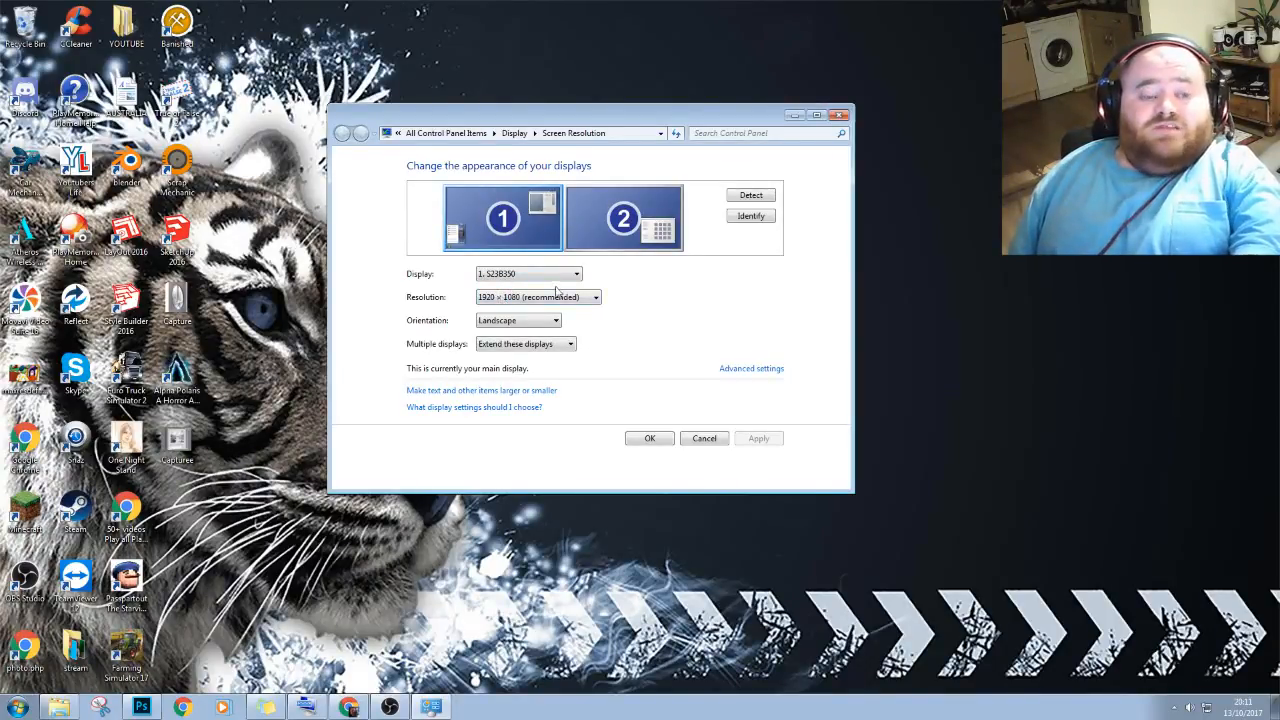
pyautogui.click(616, 236)
pyautogui.click(521, 215)
pyautogui.click(583, 214)
pyautogui.click(525, 215)
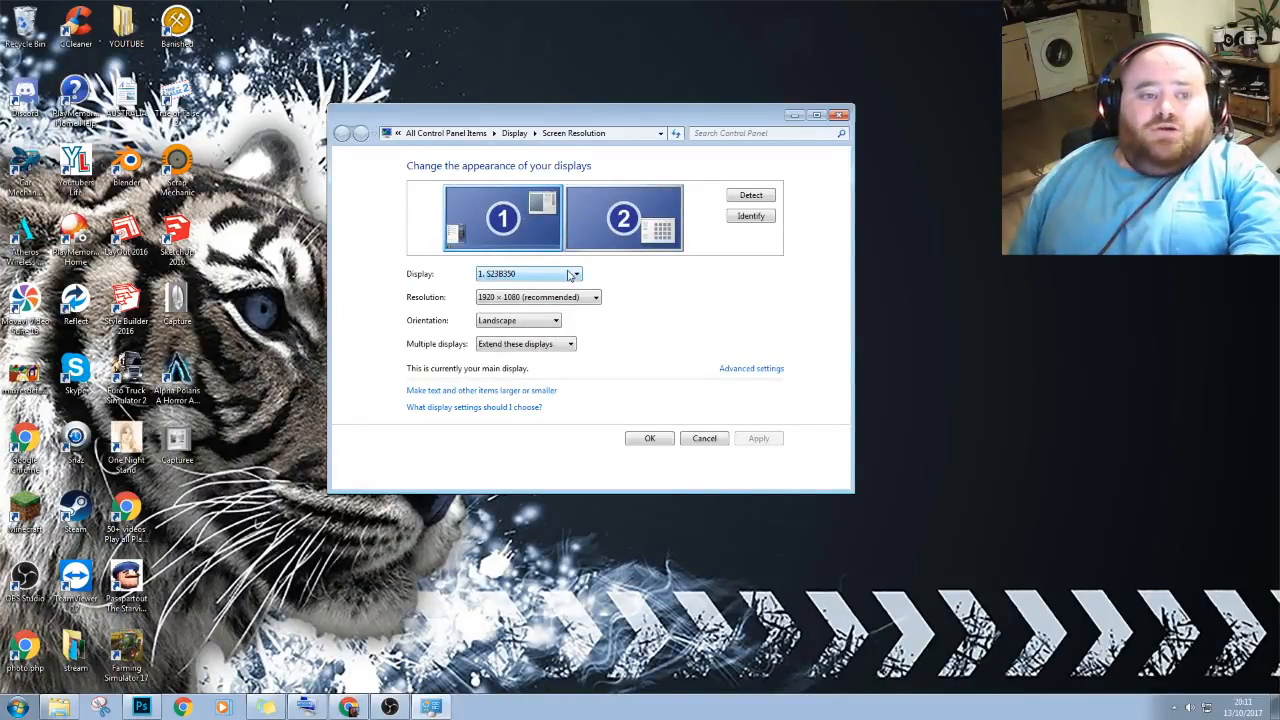
pyautogui.click(625, 7)
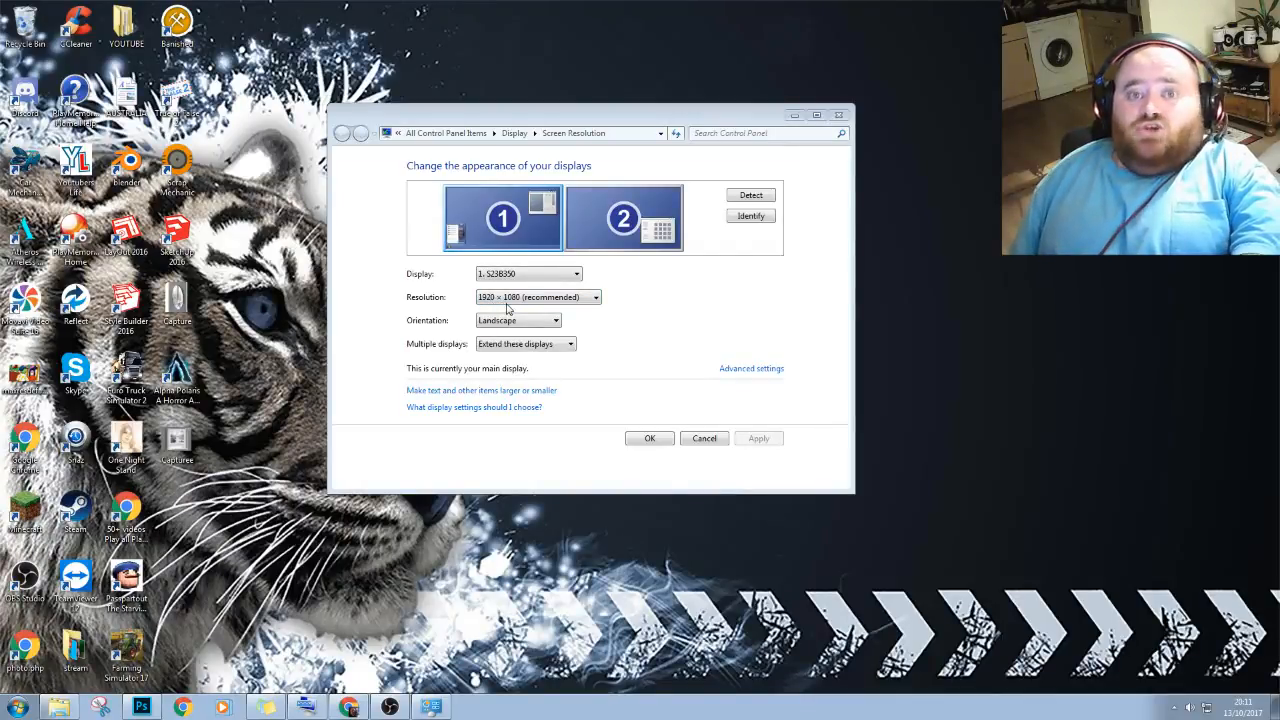
# - Open the Calculator, place it beside the Screen Resolution window and close it again
pyautogui.press('super')
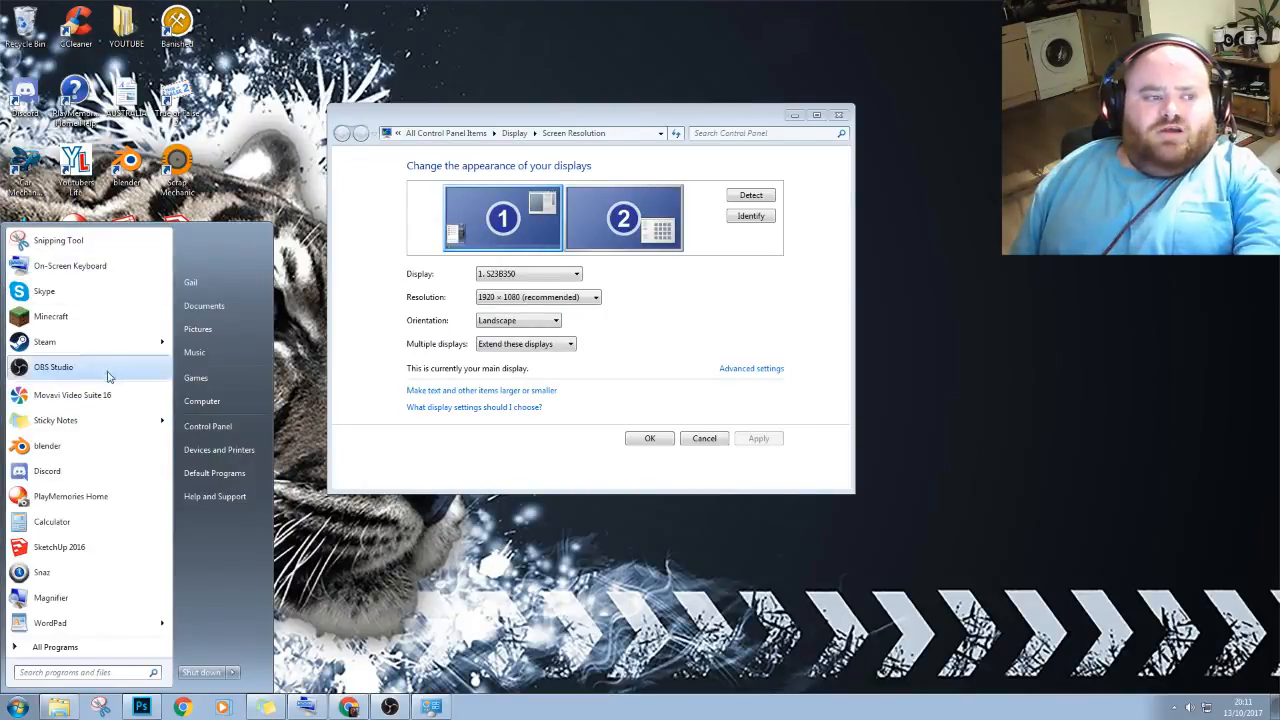
pyautogui.click(90, 528)
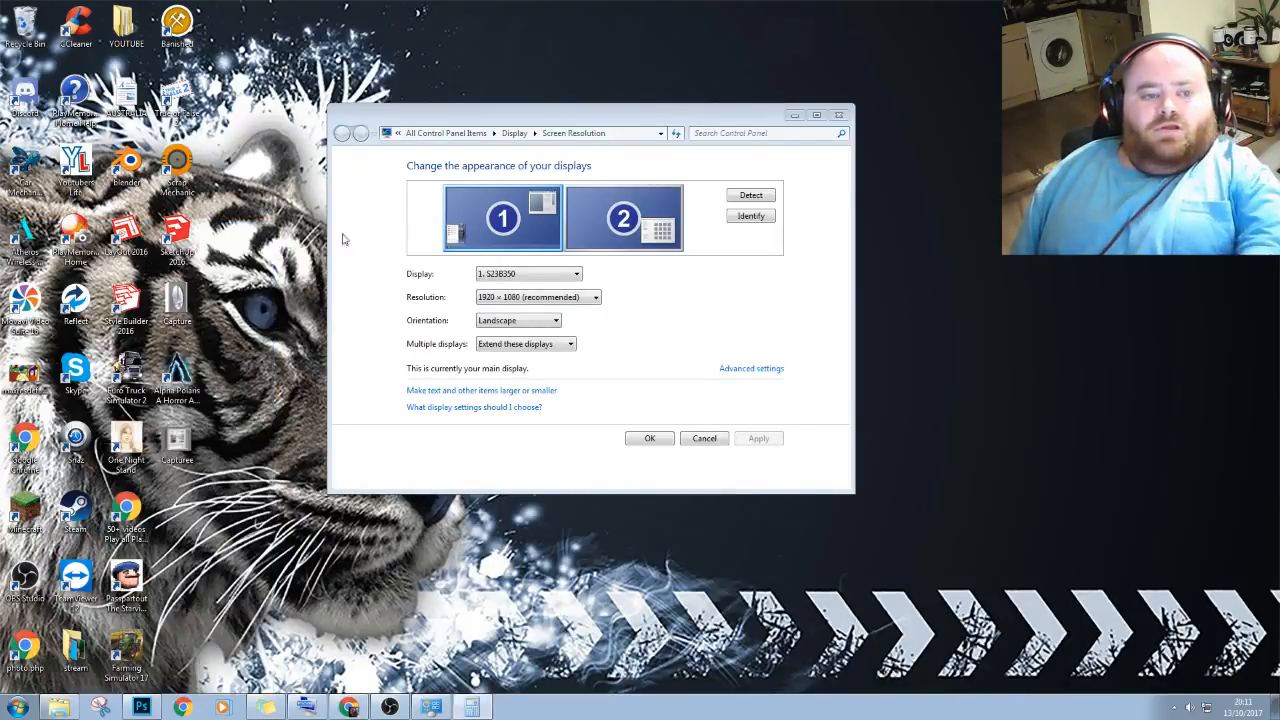
pyautogui.moveTo(1140, 30); pyautogui.dragTo(1014, 181)
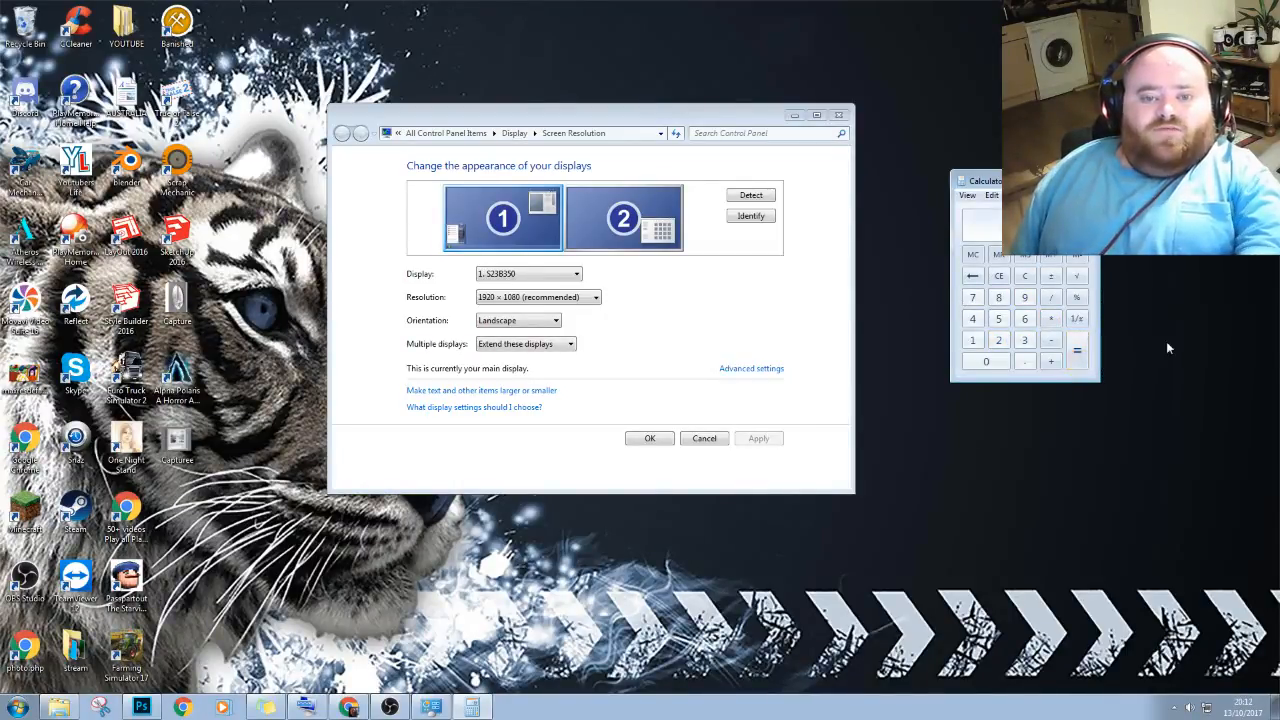
pyautogui.click(1085, 181)
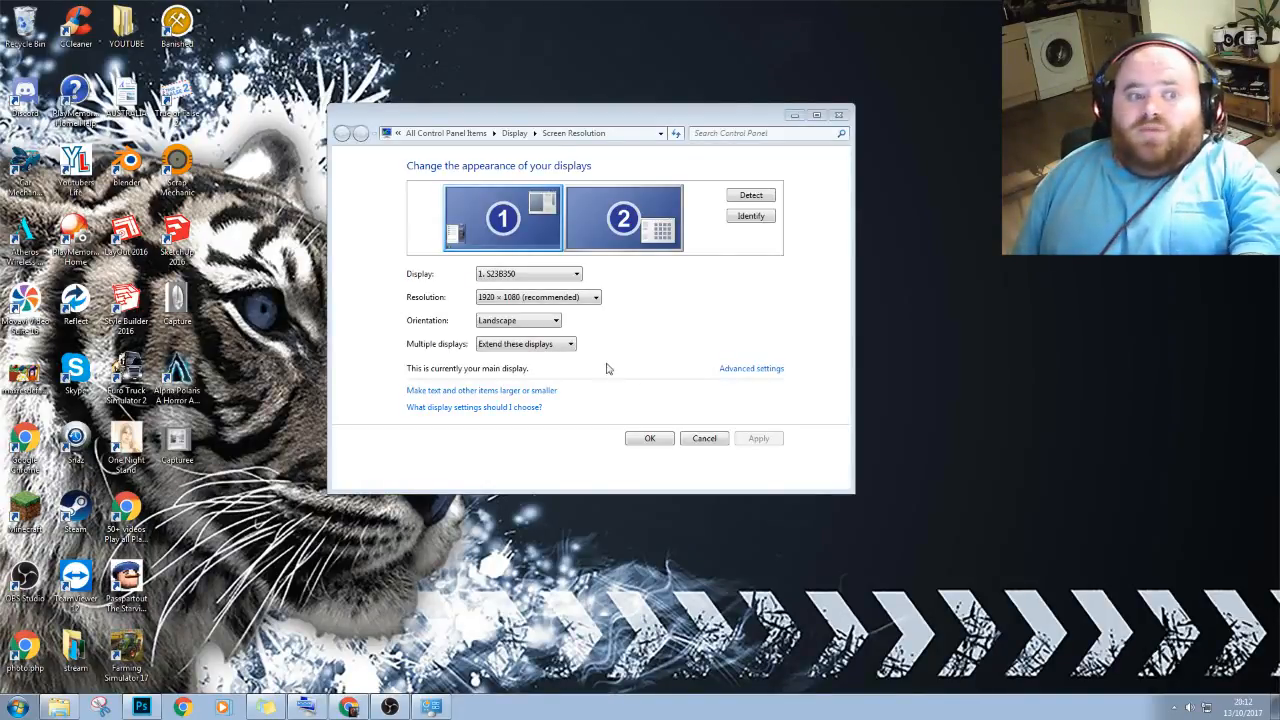
# - Examine the list of available resolutions for display 1 without changing the setting
pyautogui.click(525, 298)
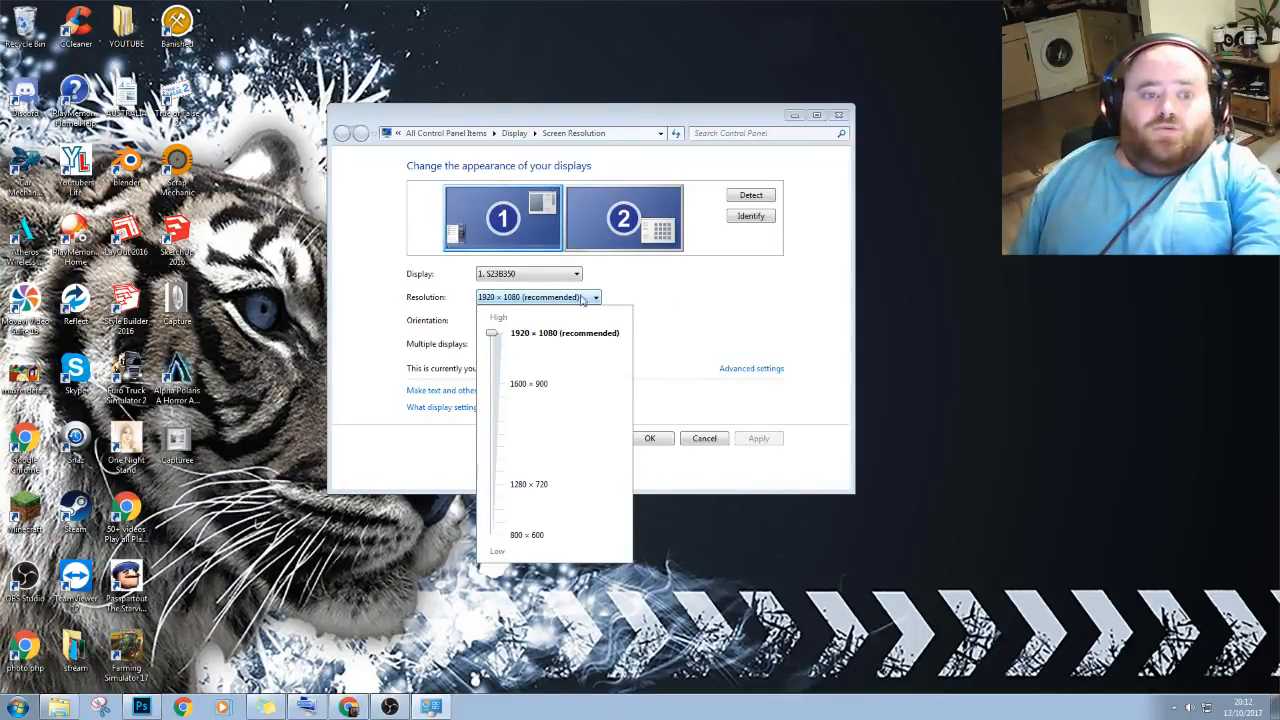
pyautogui.click(670, 347)
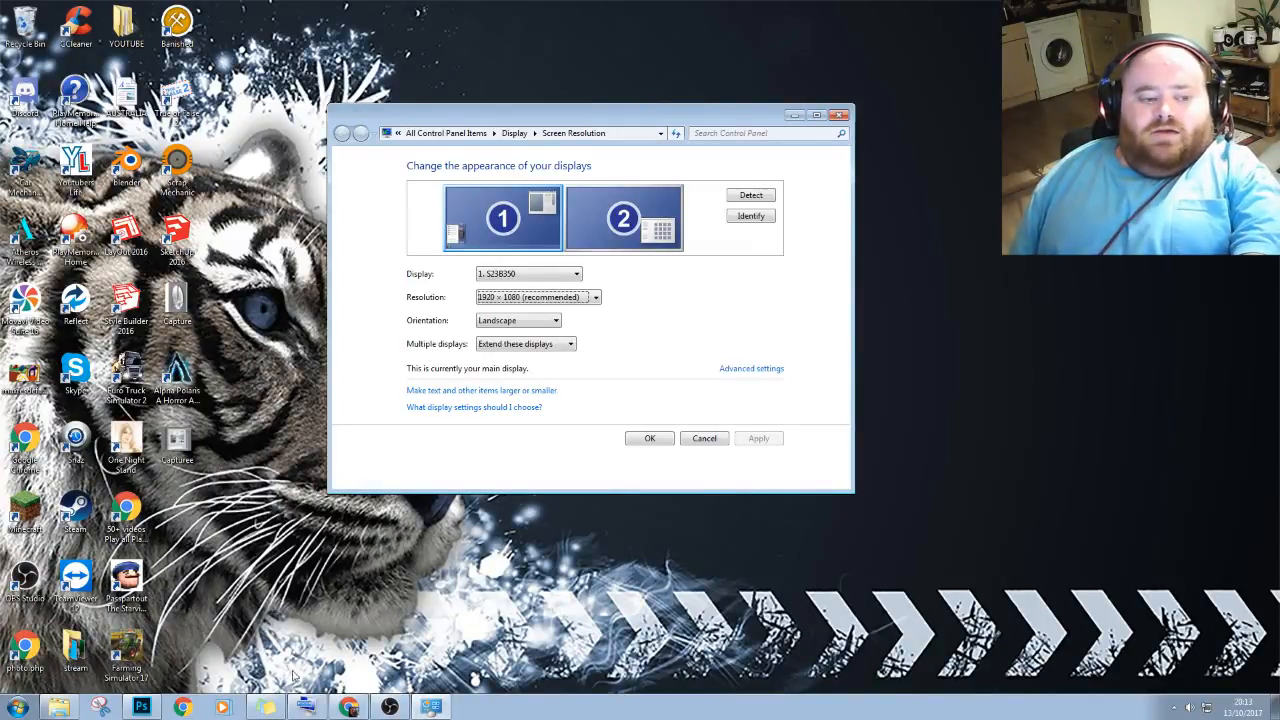
# - Open a Chrome window, close the Screen Resolution settings and maximize the browser on the second display
pyautogui.click(184, 710)
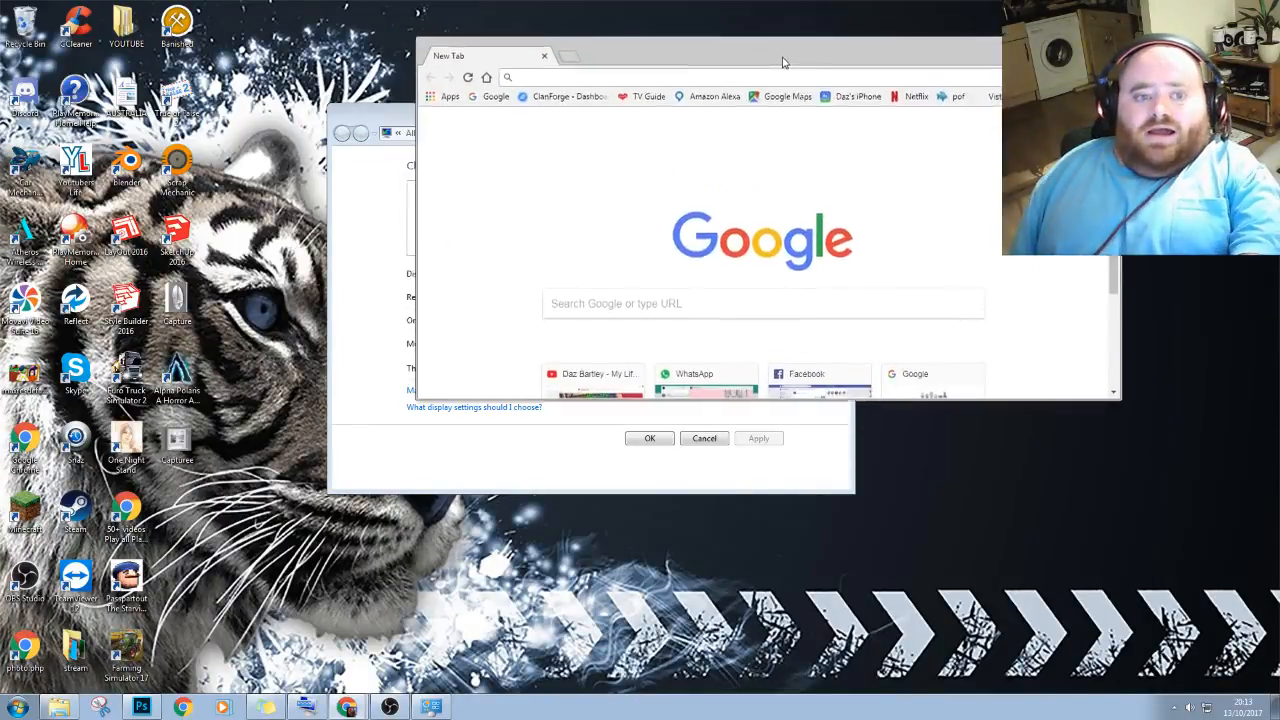
pyautogui.click(398, 117)
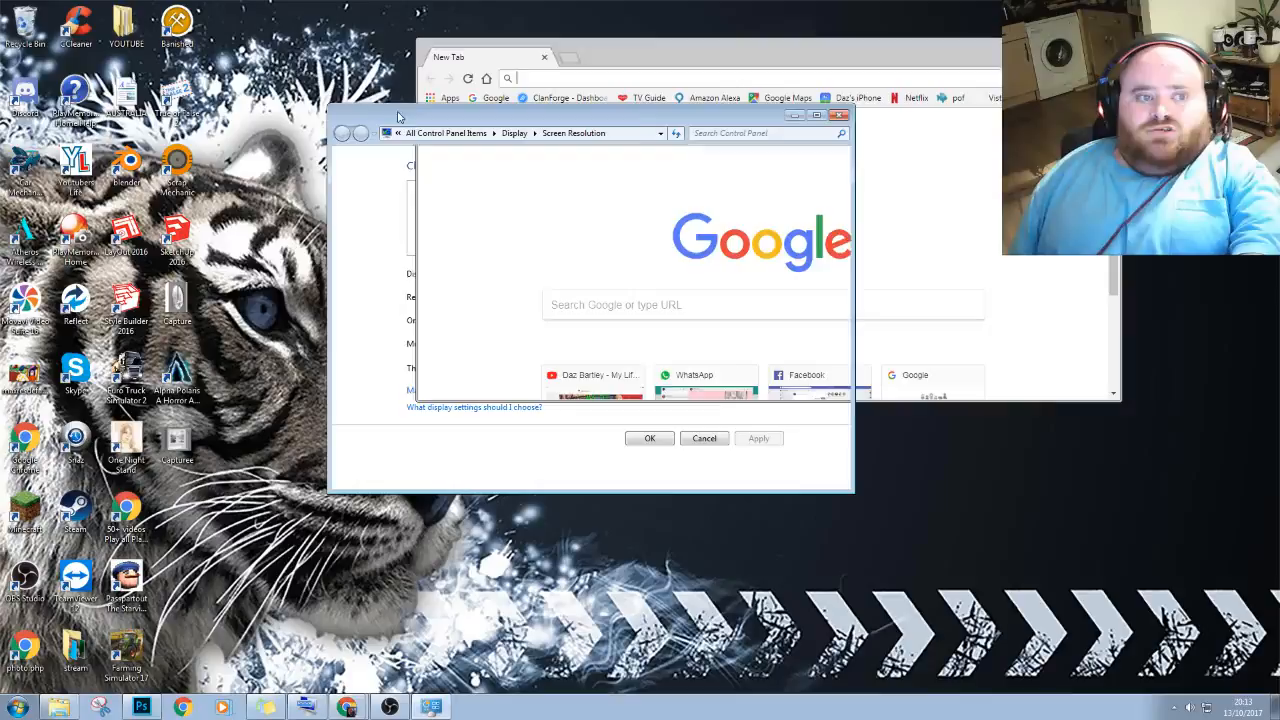
pyautogui.click(840, 117)
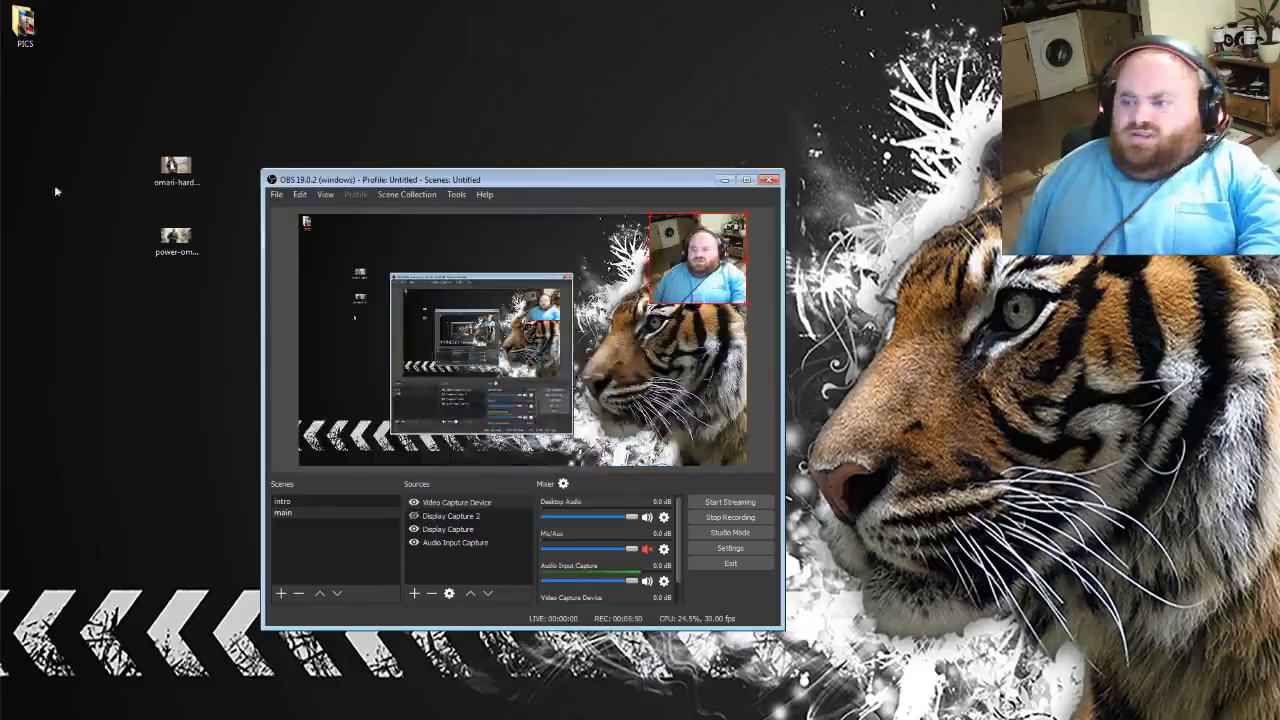
pyautogui.moveTo(581, 185); pyautogui.dragTo(0, 178)
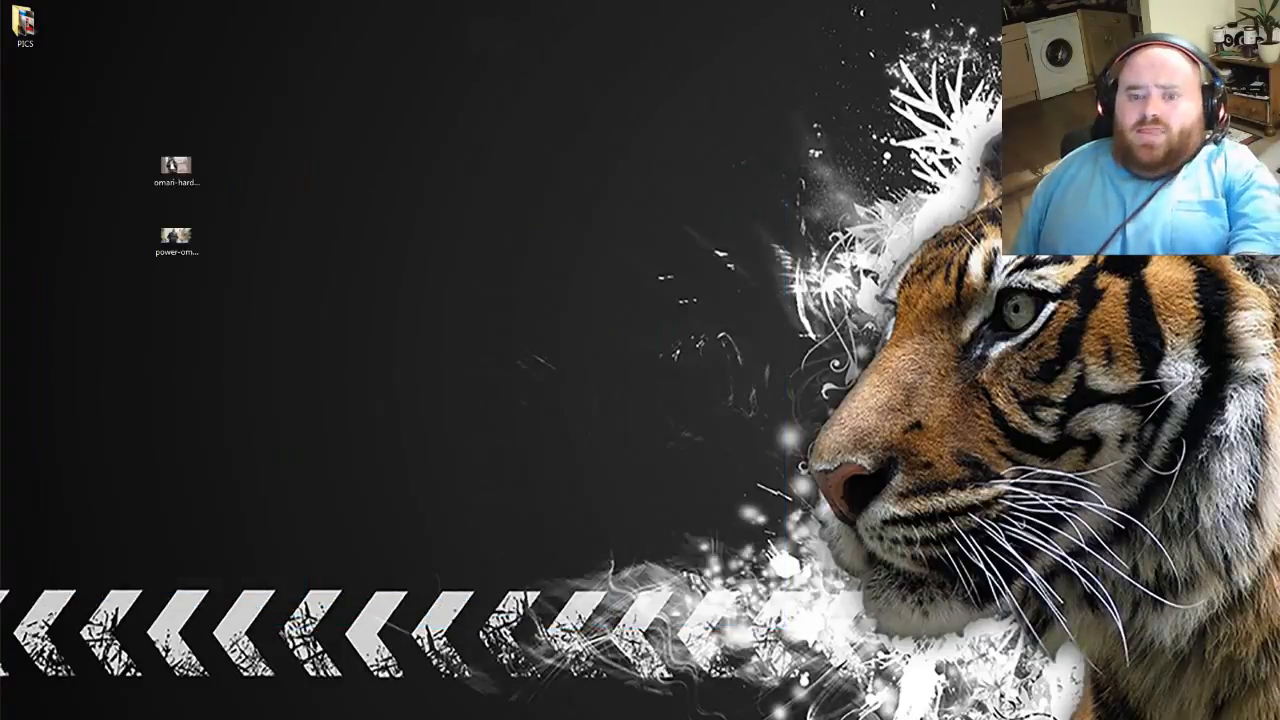
pyautogui.moveTo(896, 246); pyautogui.dragTo(674, 0)
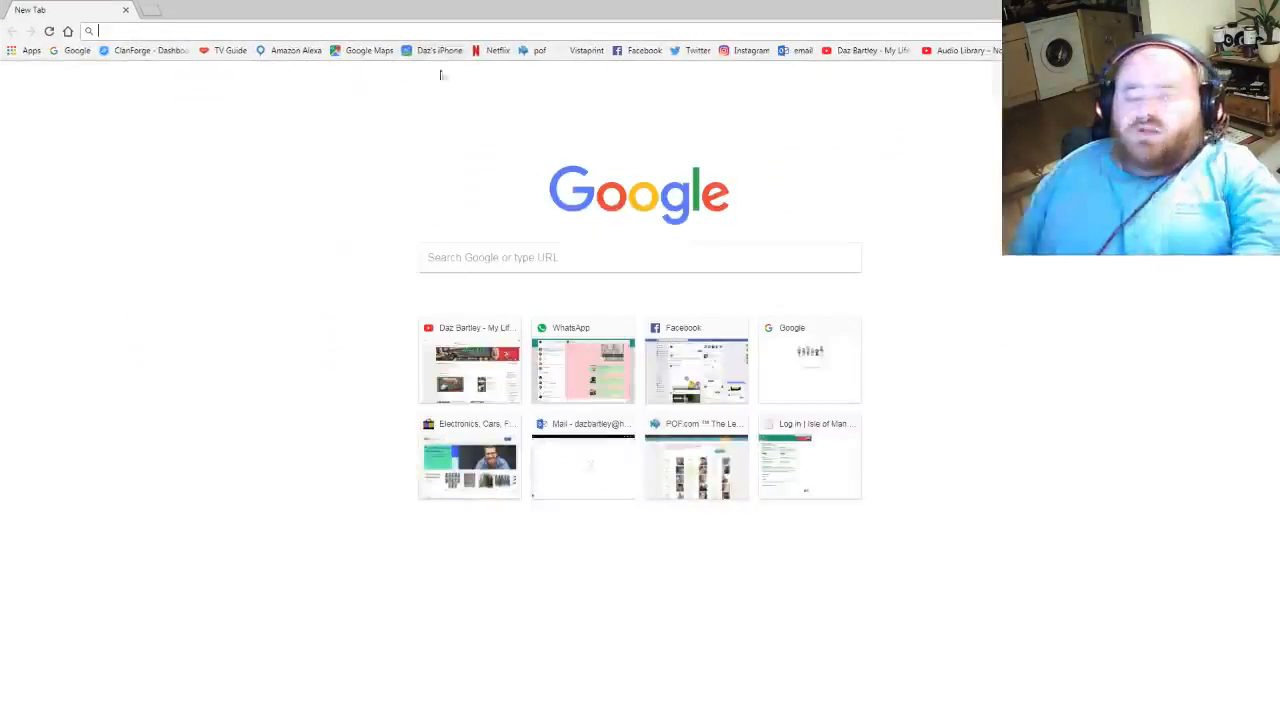
# - Search Google for "omari hardwick 1920 x 1080p" and show the image results
pyautogui.click(77, 50)
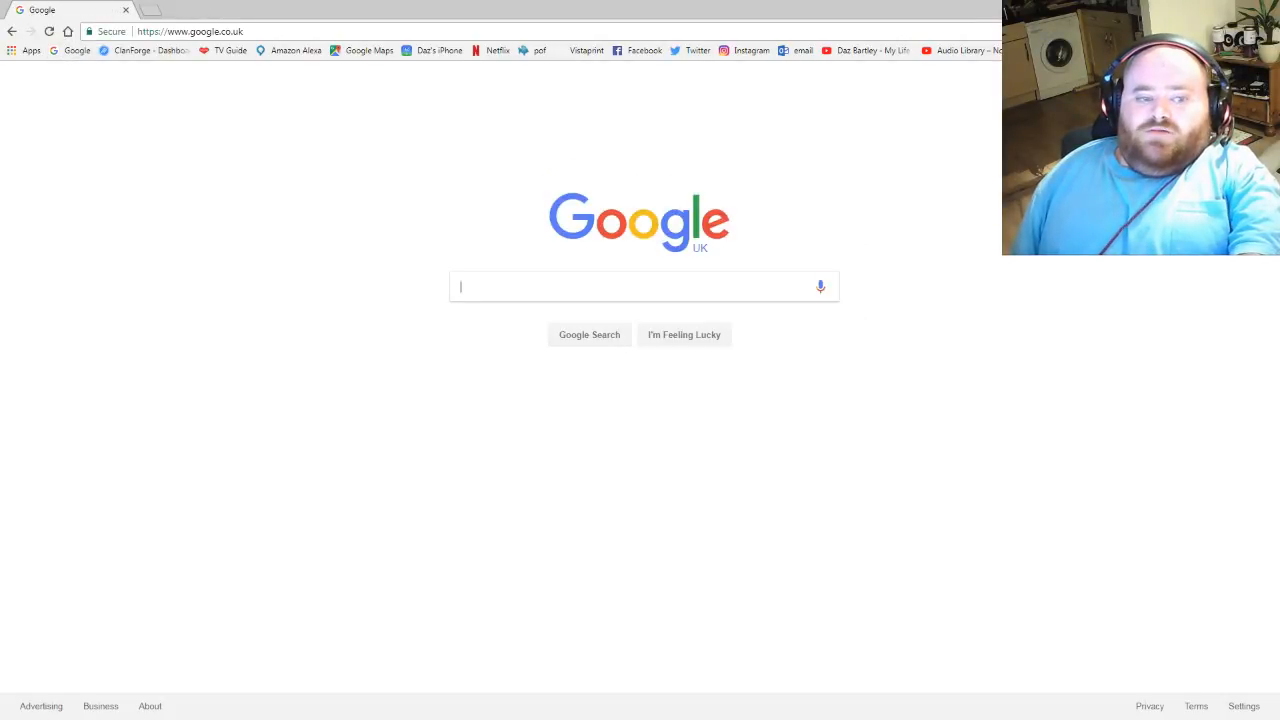
pyautogui.click(486, 290)
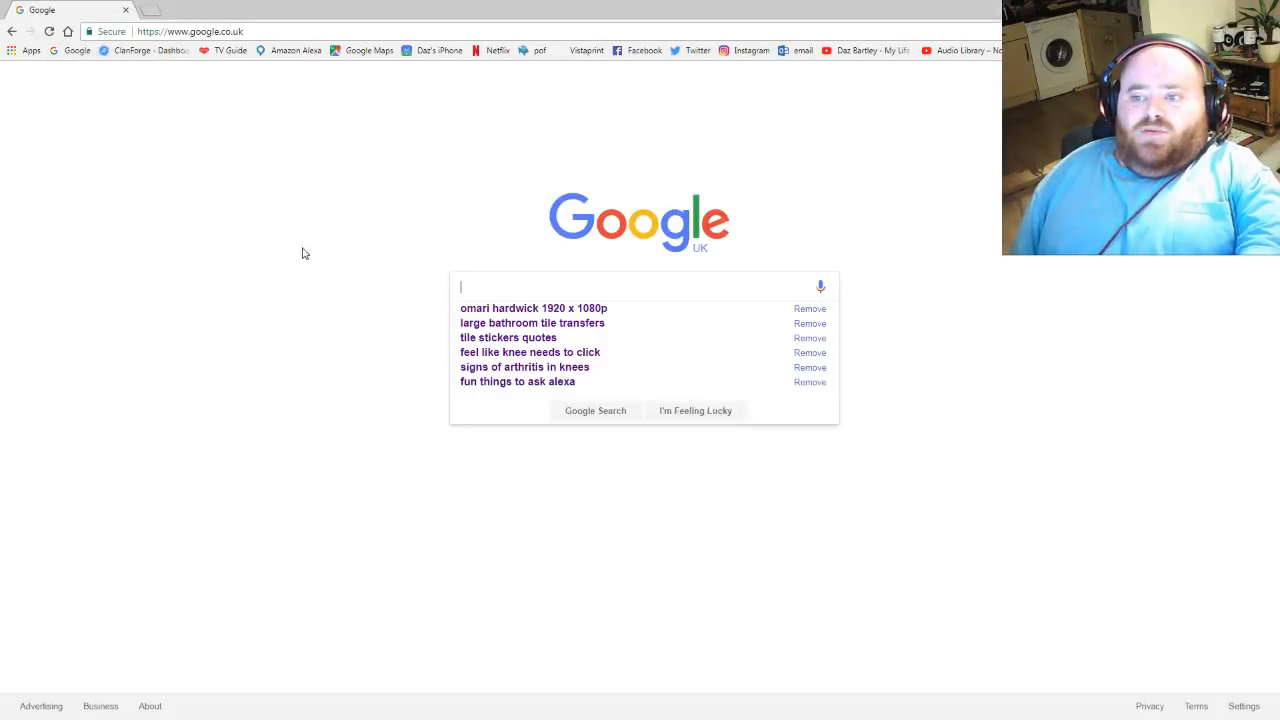
pyautogui.click(523, 311)
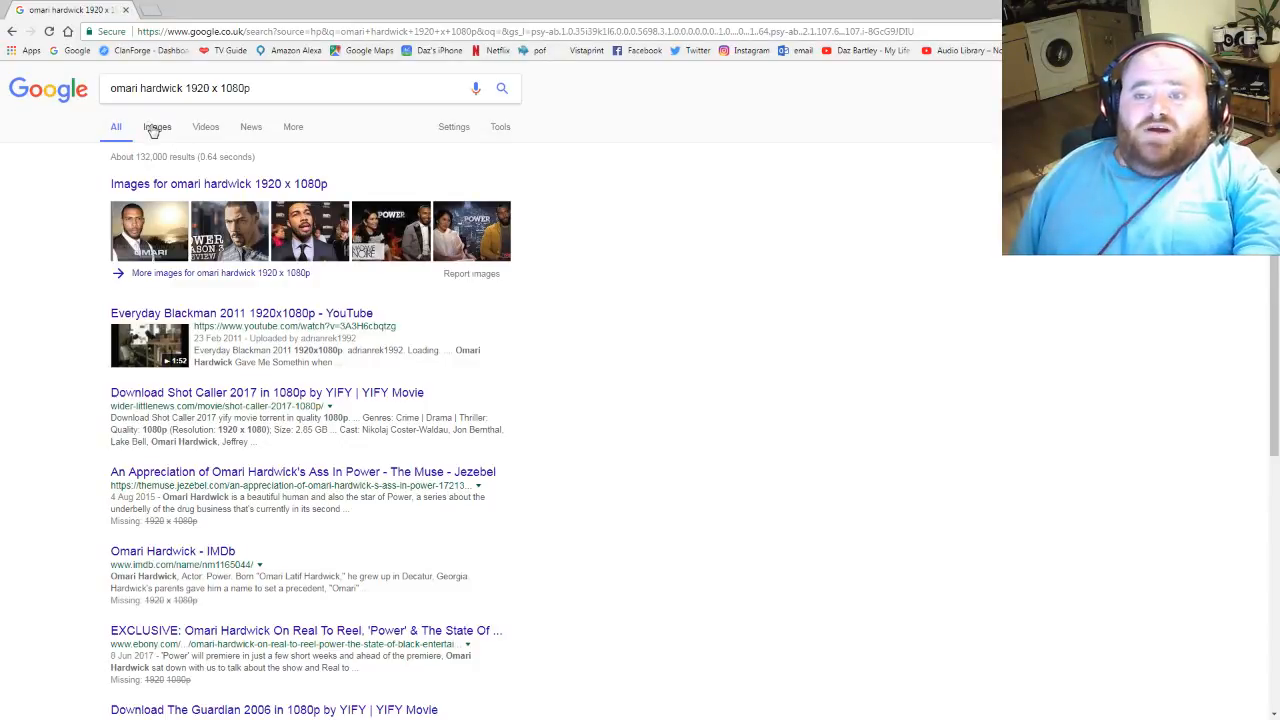
pyautogui.click(159, 129)
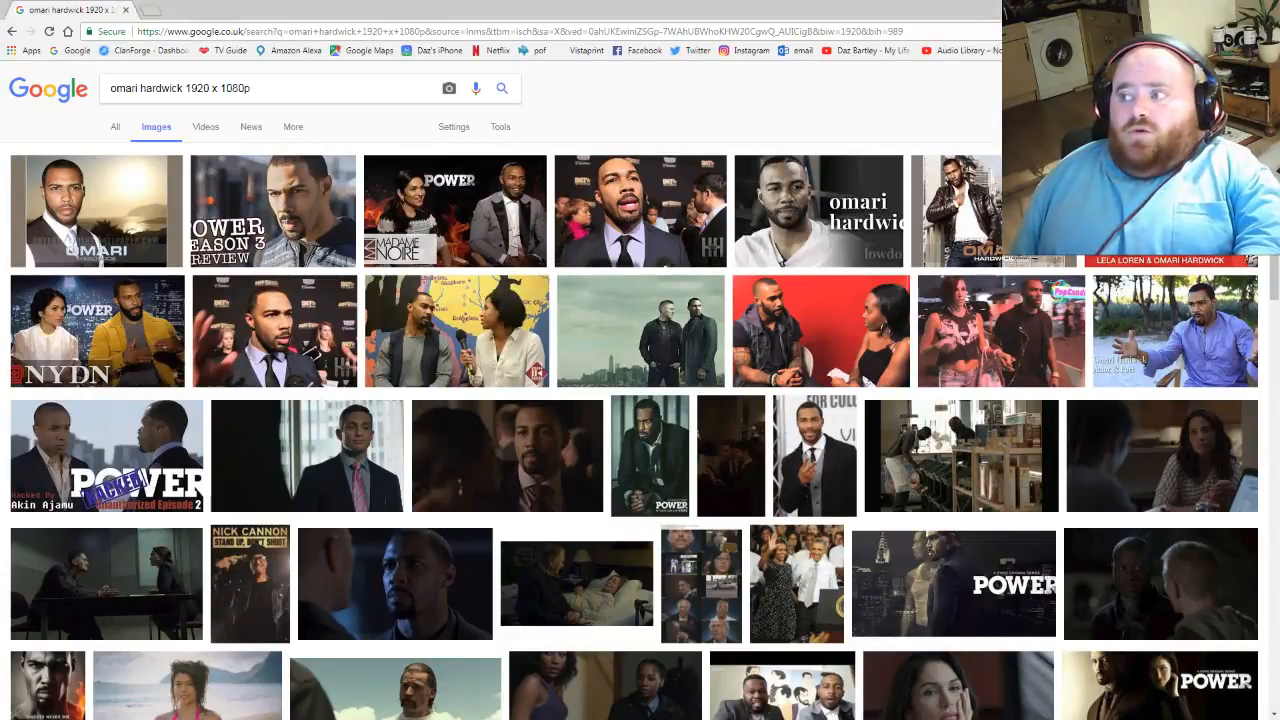
# - Switch to Photoshop, maximize it on the second display and create a document from the recent custom 1920 x 1080 px, 150 ppi preset
pyautogui.click(1204, 8)
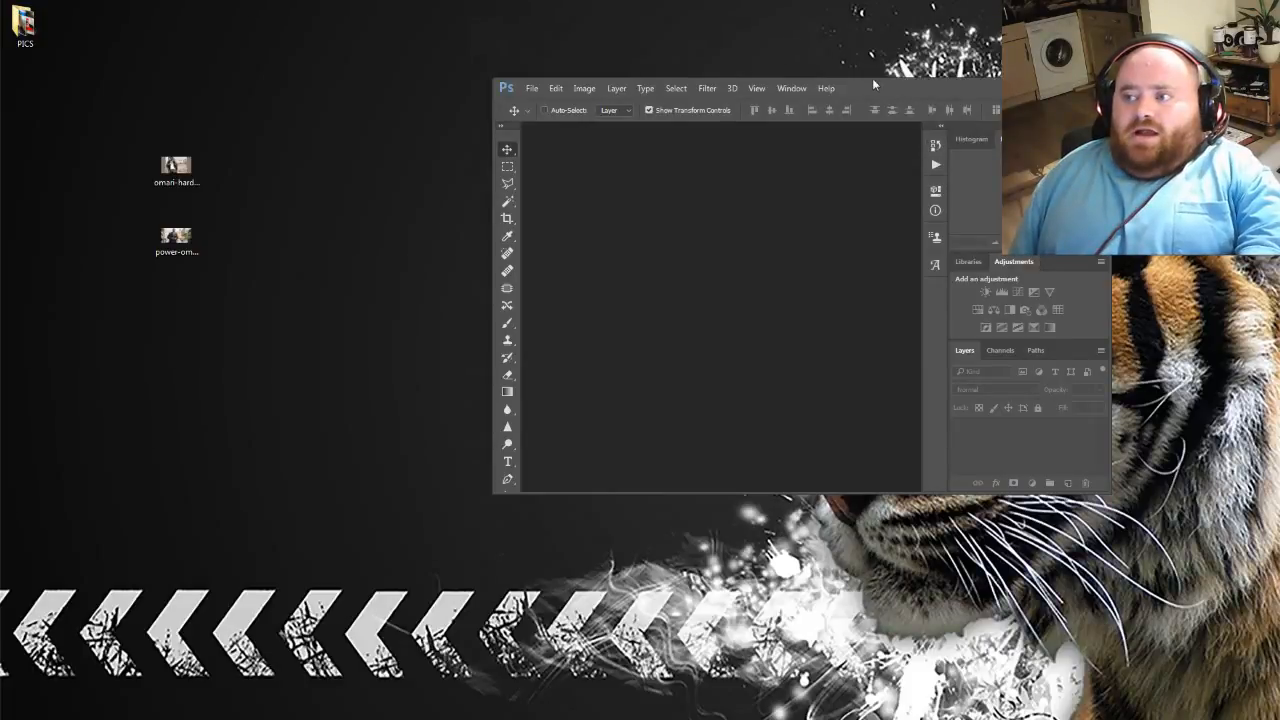
pyautogui.moveTo(868, 82); pyautogui.dragTo(745, 0)
pyautogui.click(19, 13)
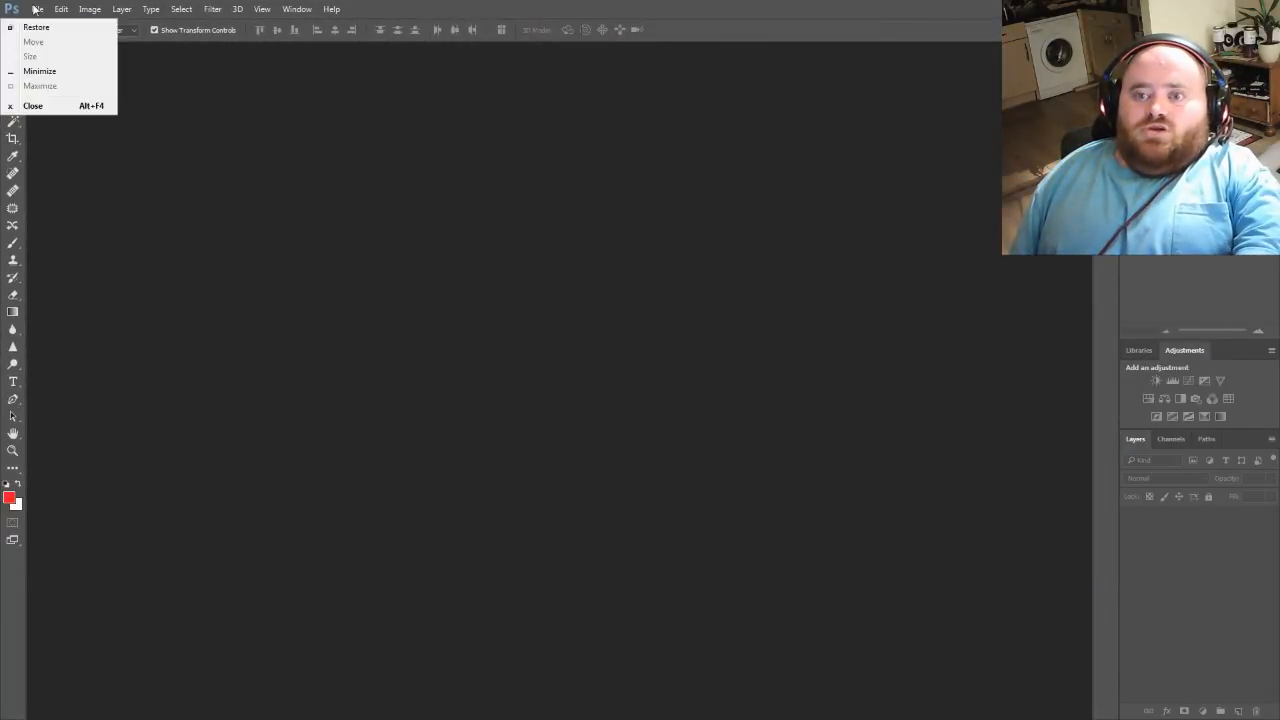
pyautogui.click(37, 10)
pyautogui.click(41, 22)
pyautogui.click(40, 11)
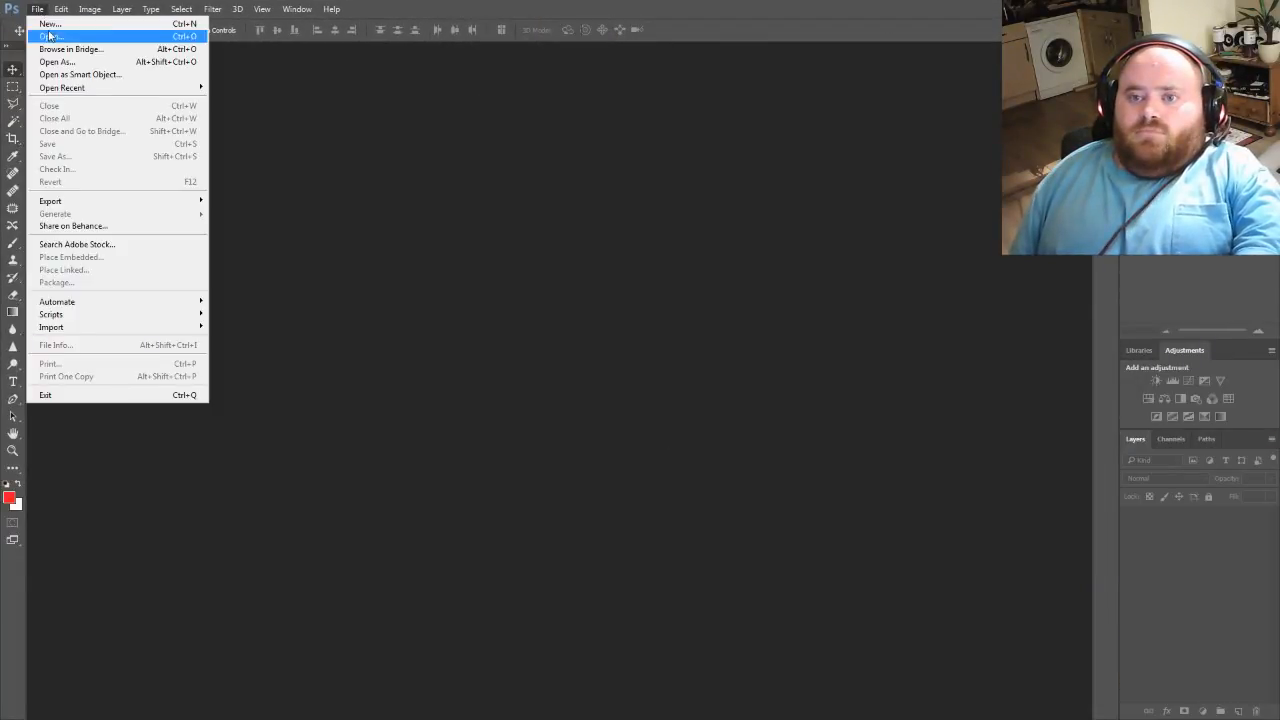
pyautogui.click(38, 22)
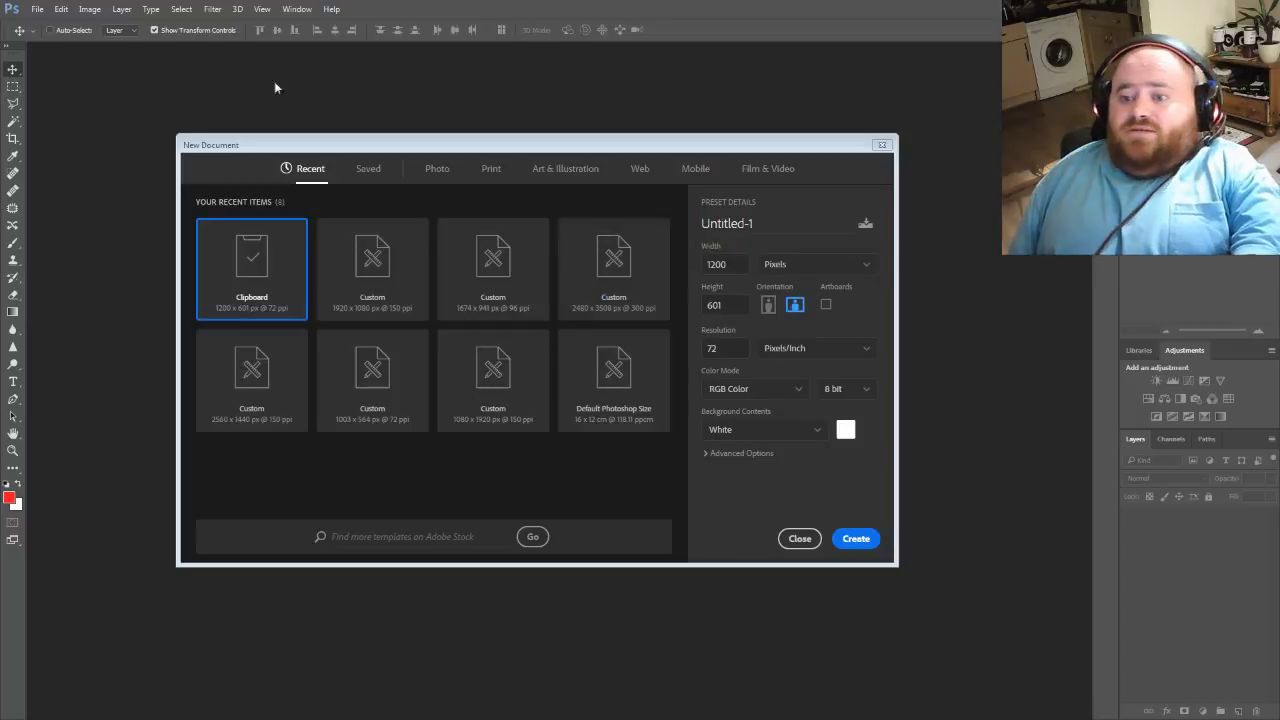
pyautogui.click(393, 282)
pyautogui.click(845, 537)
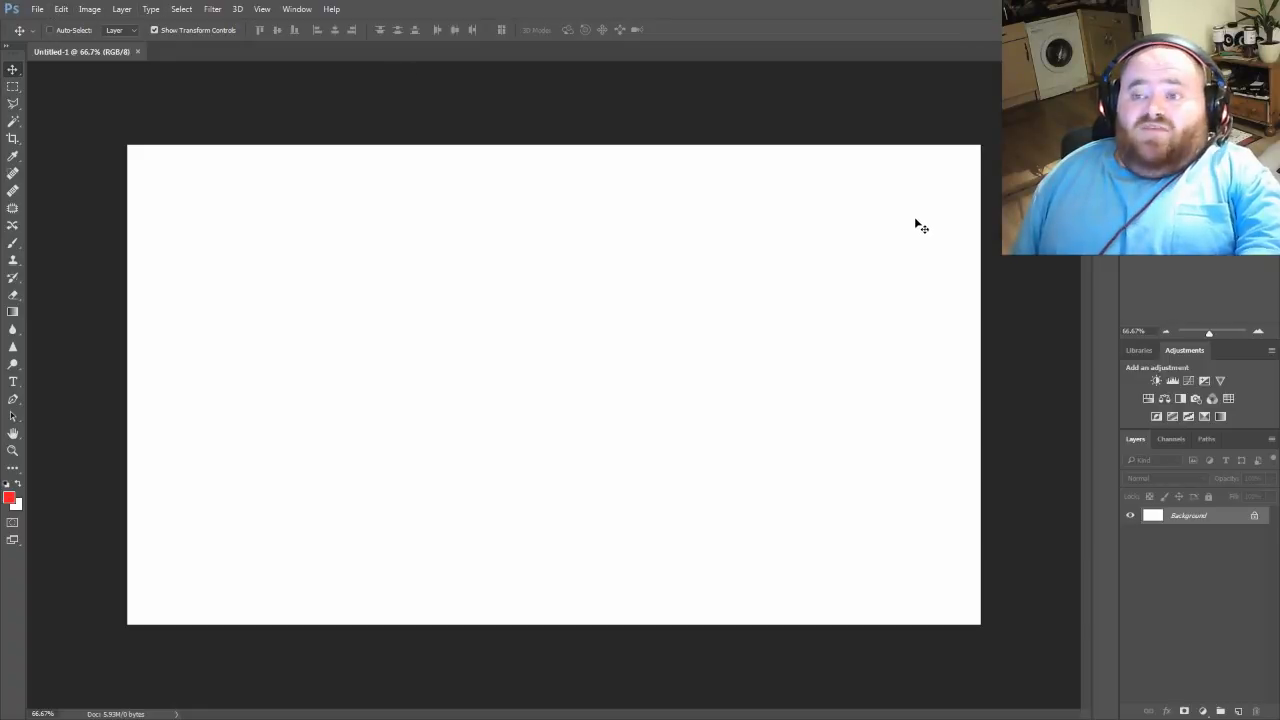
pyautogui.click(36, 10)
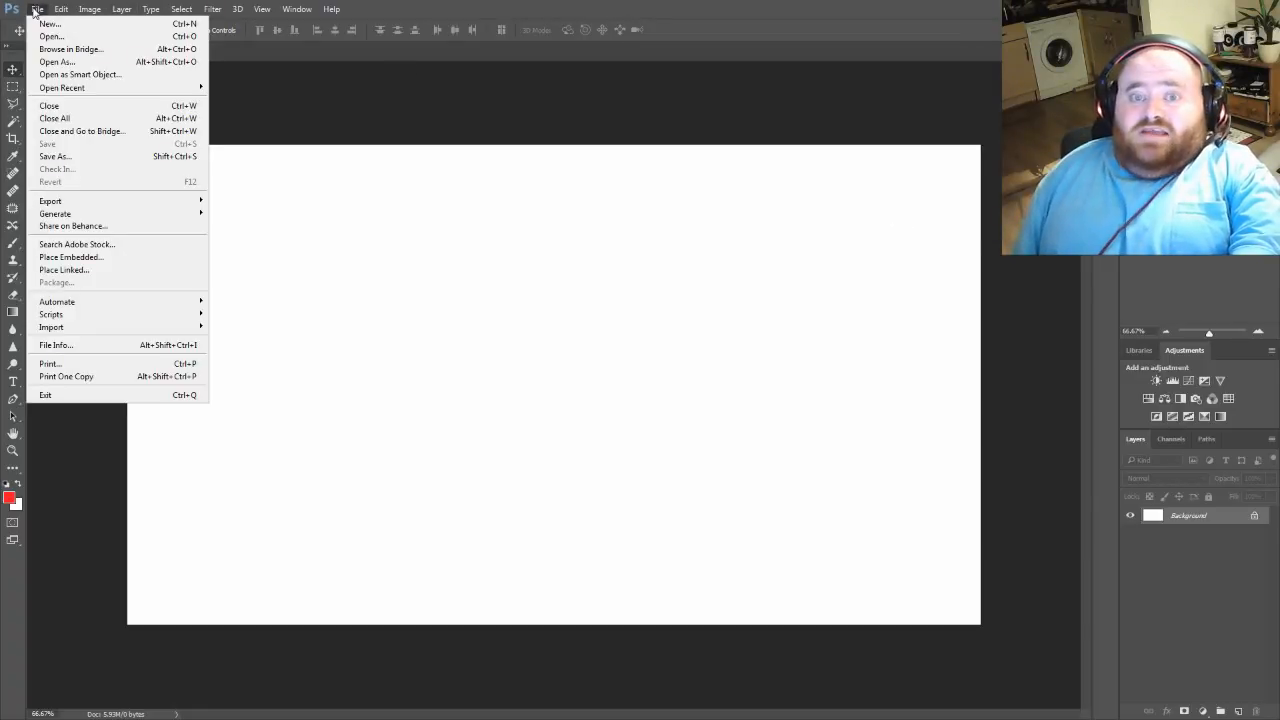
pyautogui.click(50, 37)
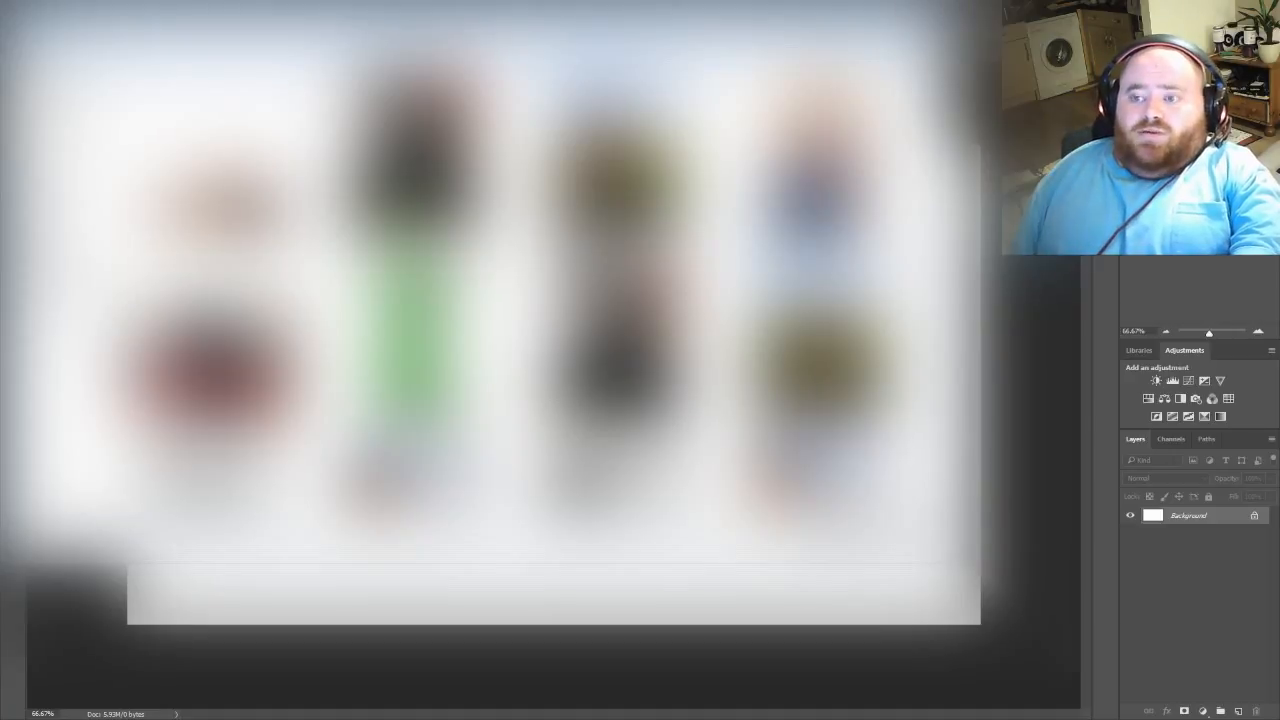
pyautogui.click(932, 17)
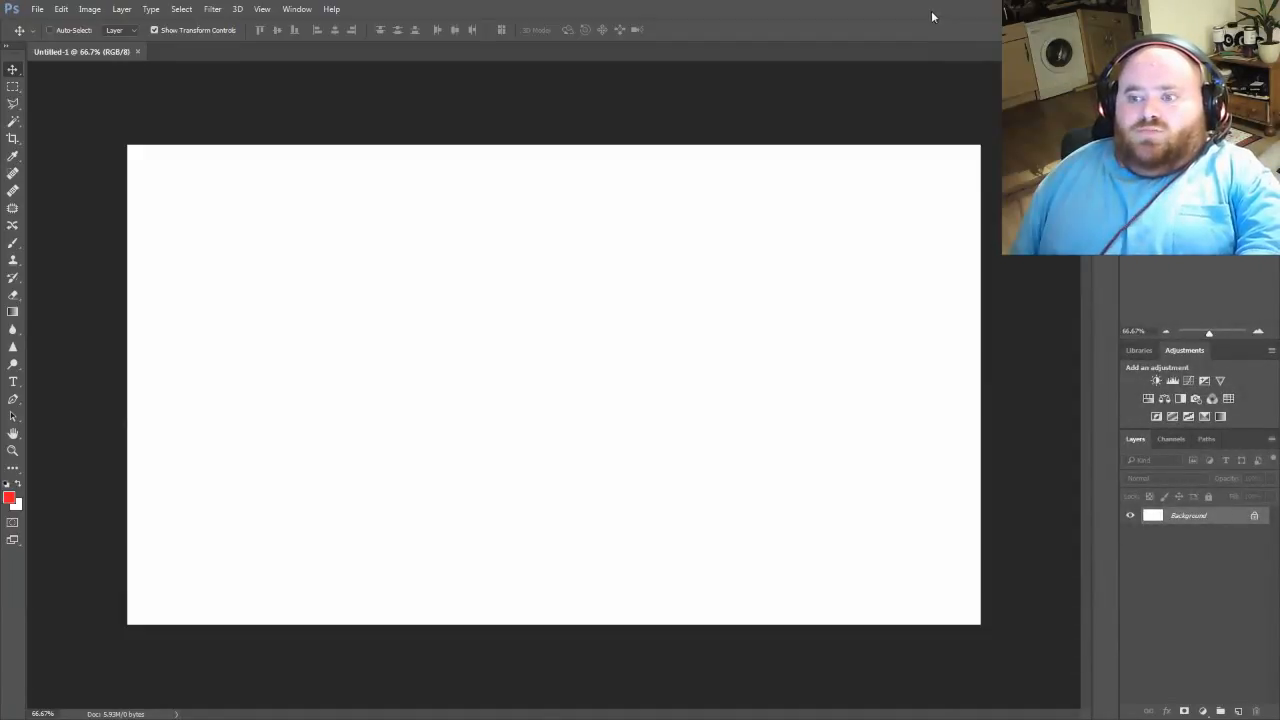
# - Open the omari-hardwick03 image from the Desktop and copy the whole picture
pyautogui.click(39, 10)
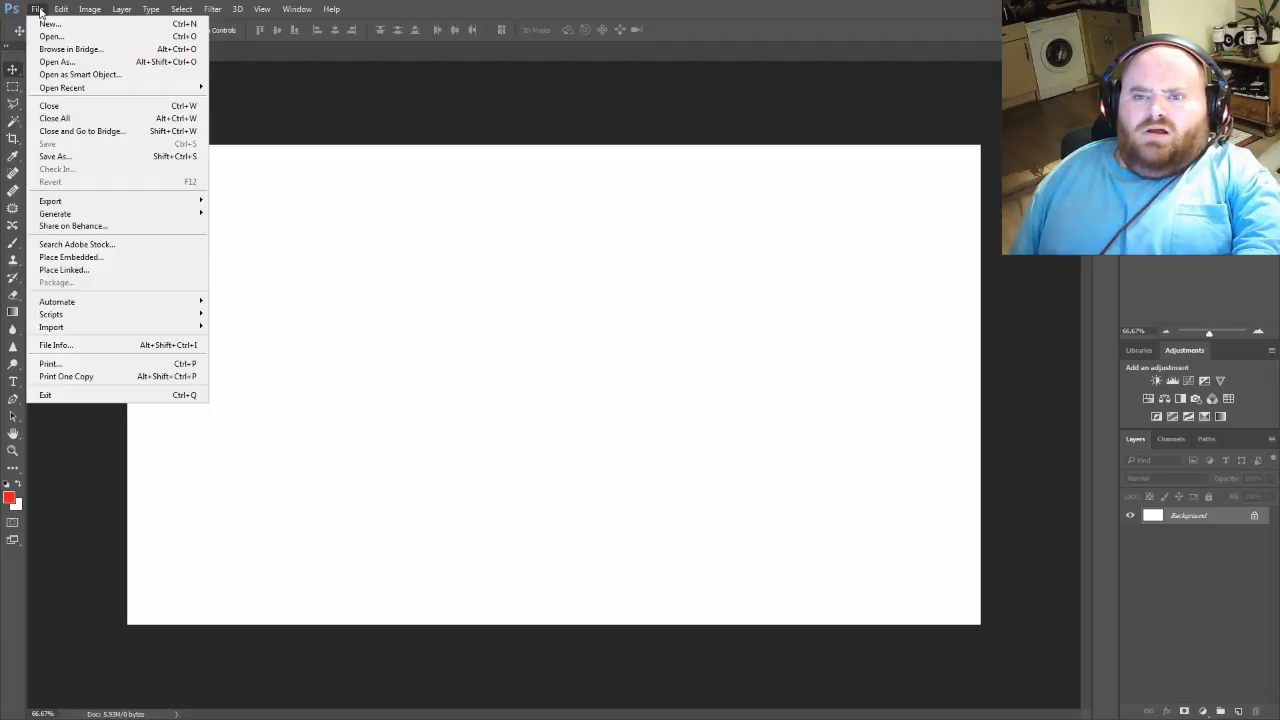
pyautogui.click(50, 36)
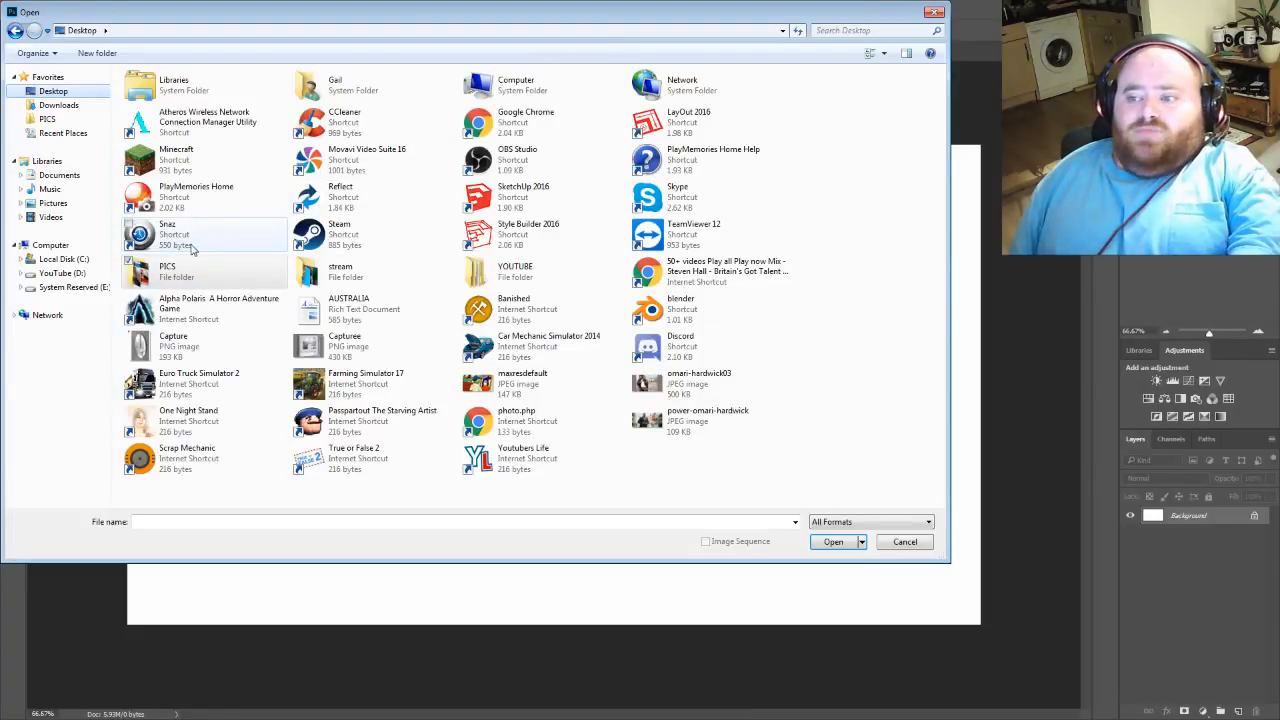
pyautogui.doubleClick(687, 396)
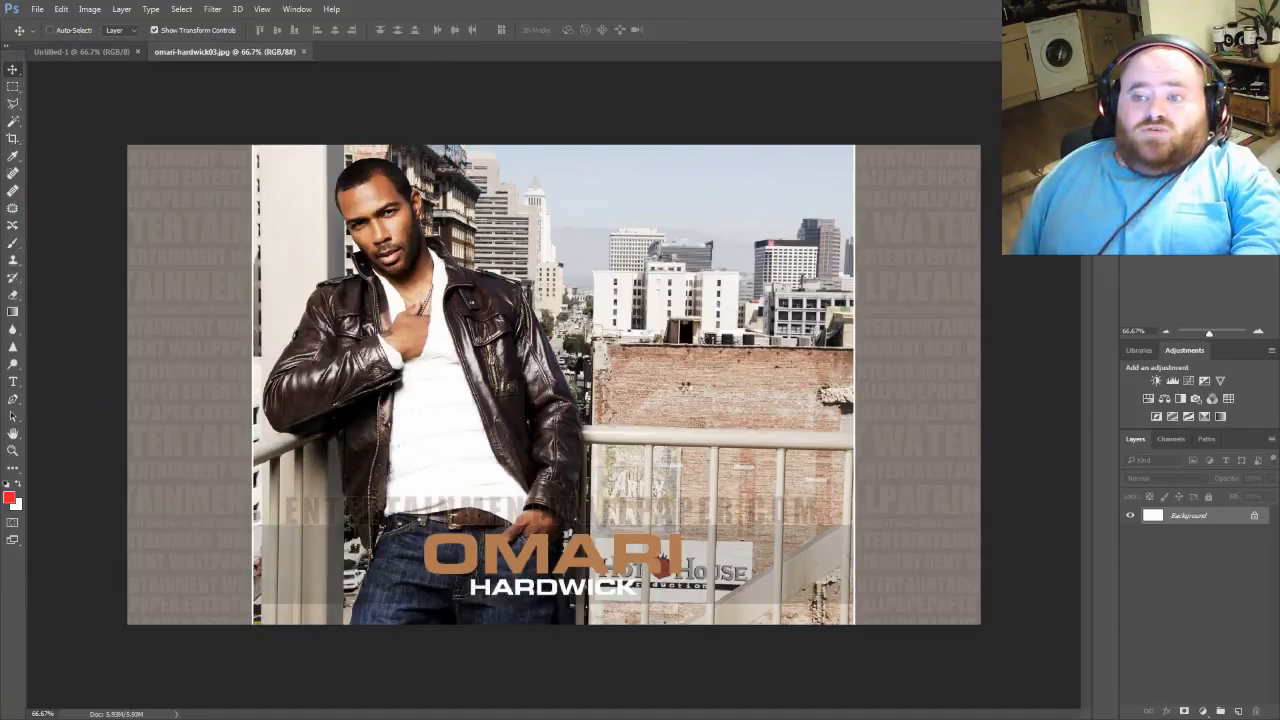
pyautogui.click(13, 87)
pyautogui.hotkey('ctrl', 'a')
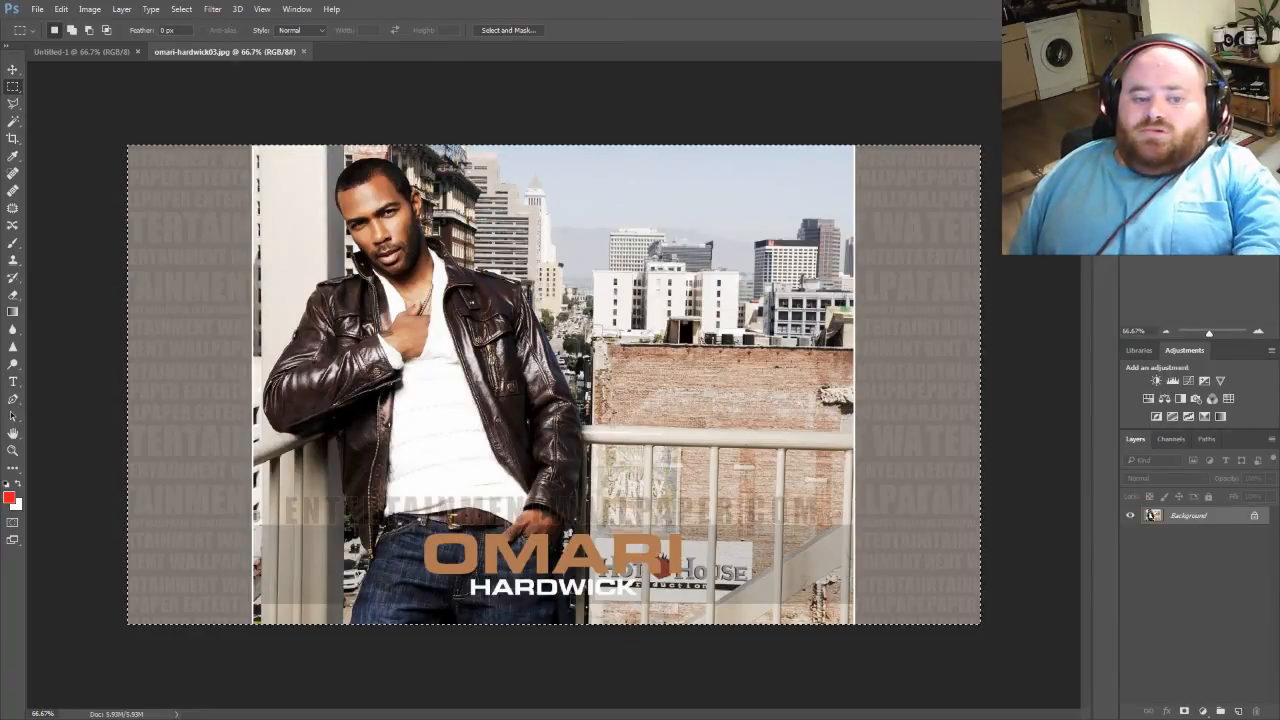
# - Paste the copied picture into the blank Untitled-1 document and delete the pasted layer
pyautogui.click(112, 51)
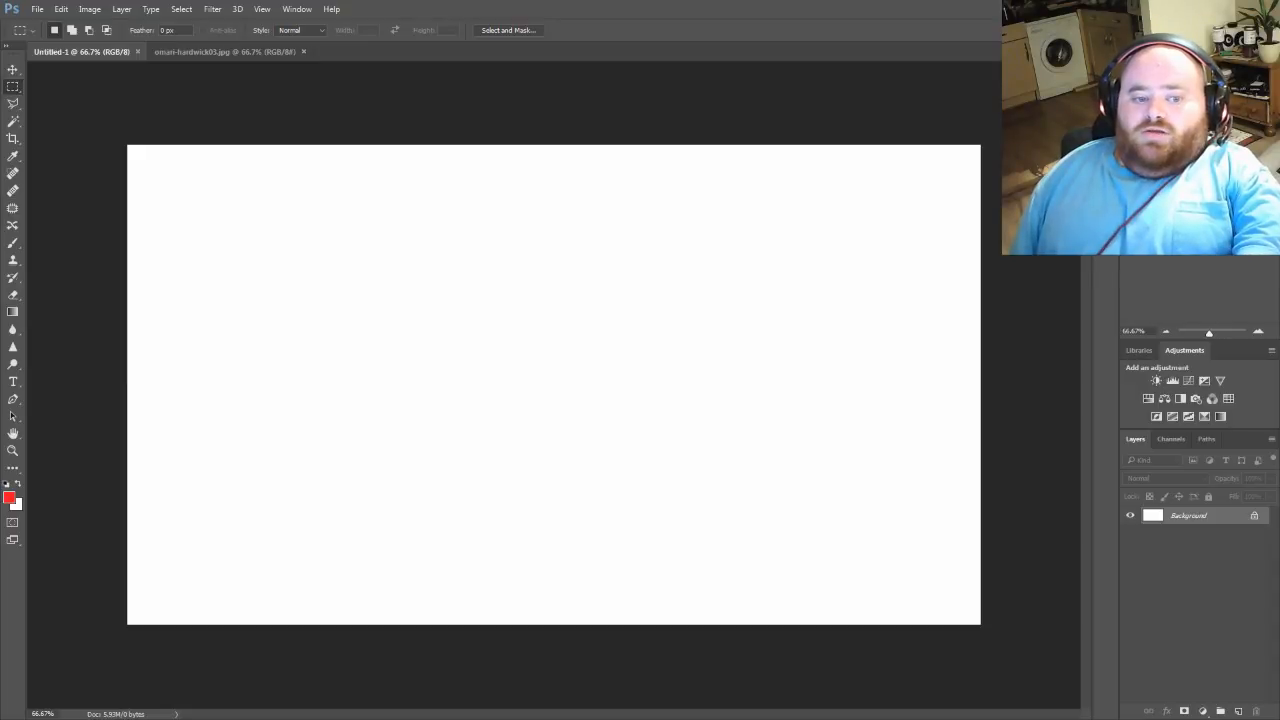
pyautogui.hotkey('ctrl', 'v')
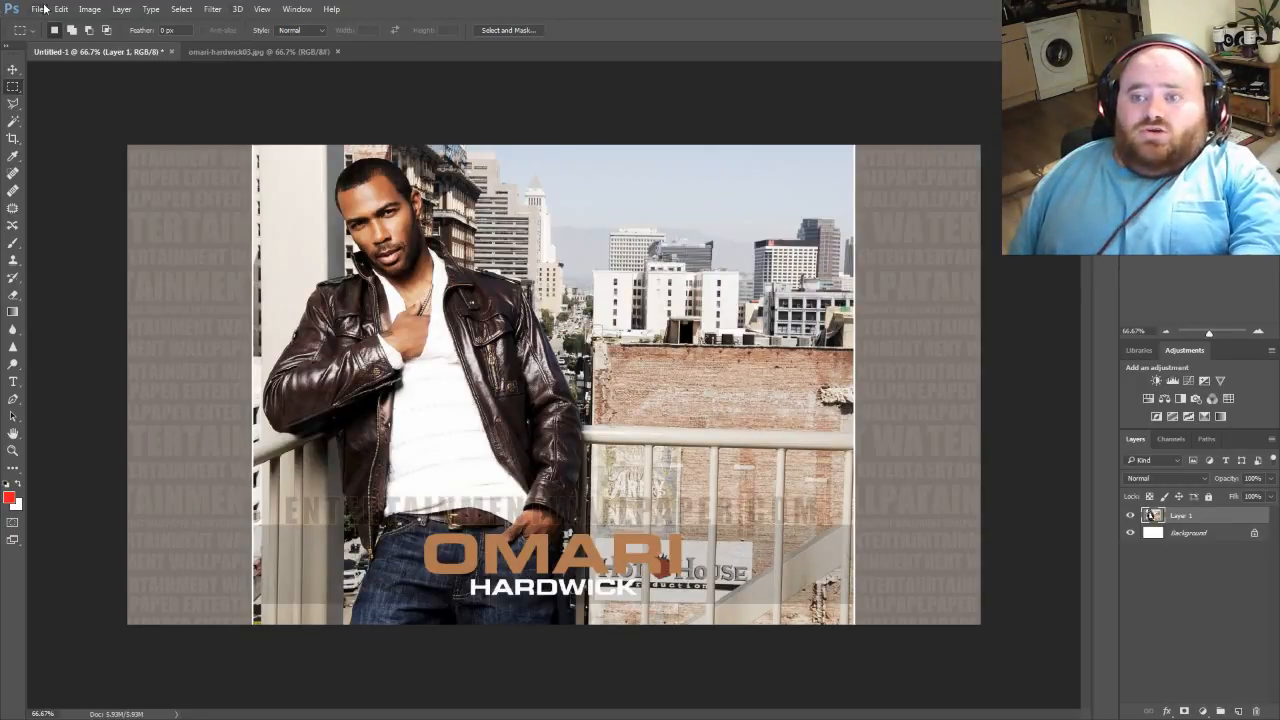
pyautogui.moveTo(1209, 523); pyautogui.dragTo(1257, 711)
# - Open the power-omari-hardwick image from the Desktop, copy all of it and paste it into Untitled-1
pyautogui.click(214, 50)
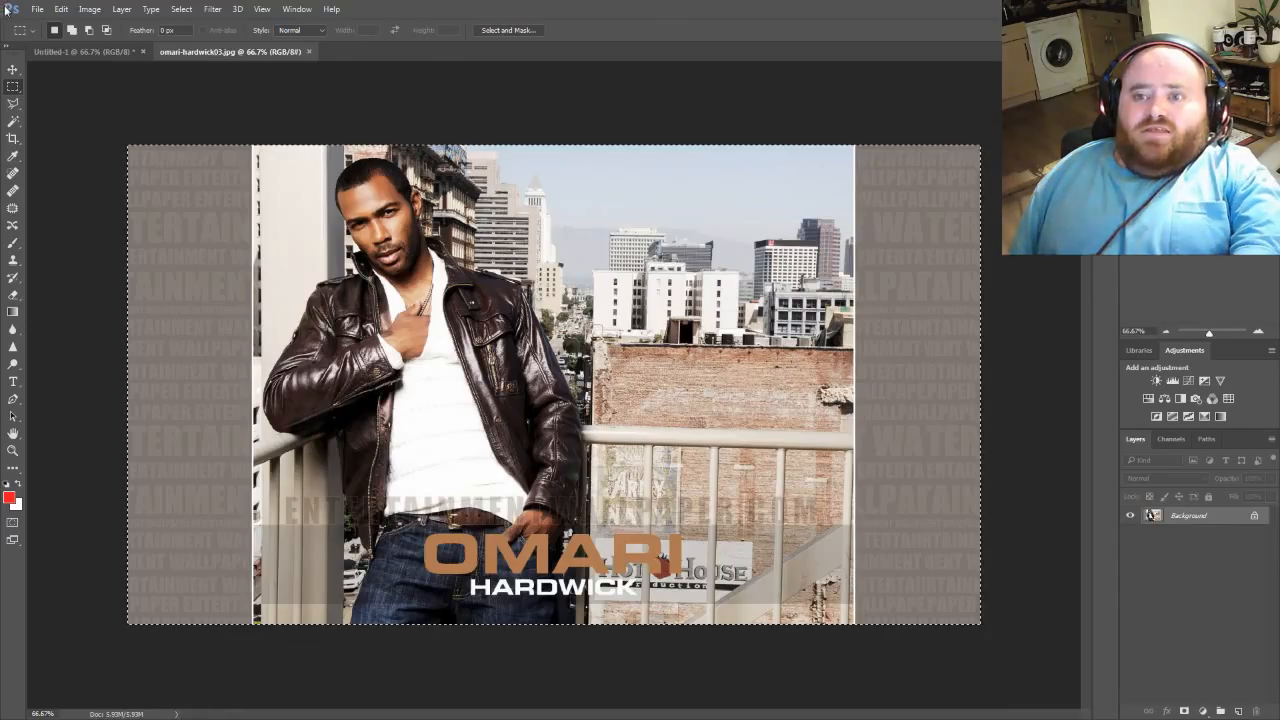
pyautogui.click(37, 9)
pyautogui.click(51, 36)
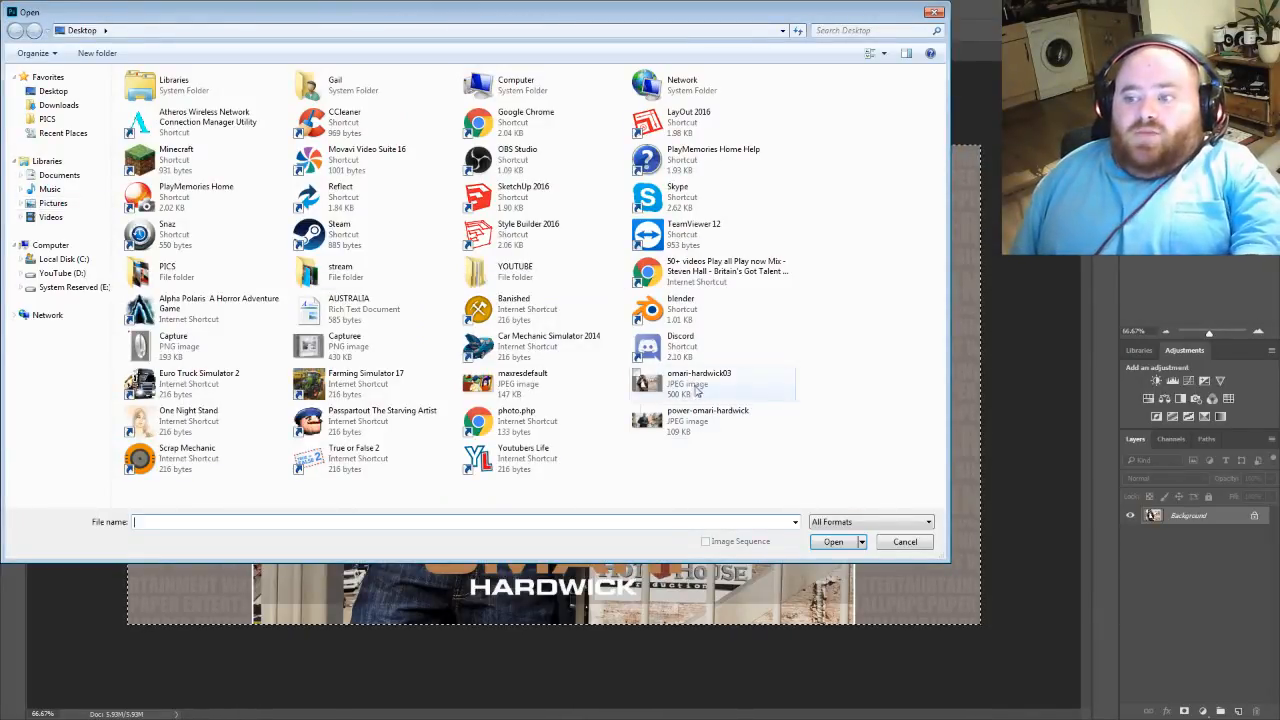
pyautogui.doubleClick(716, 416)
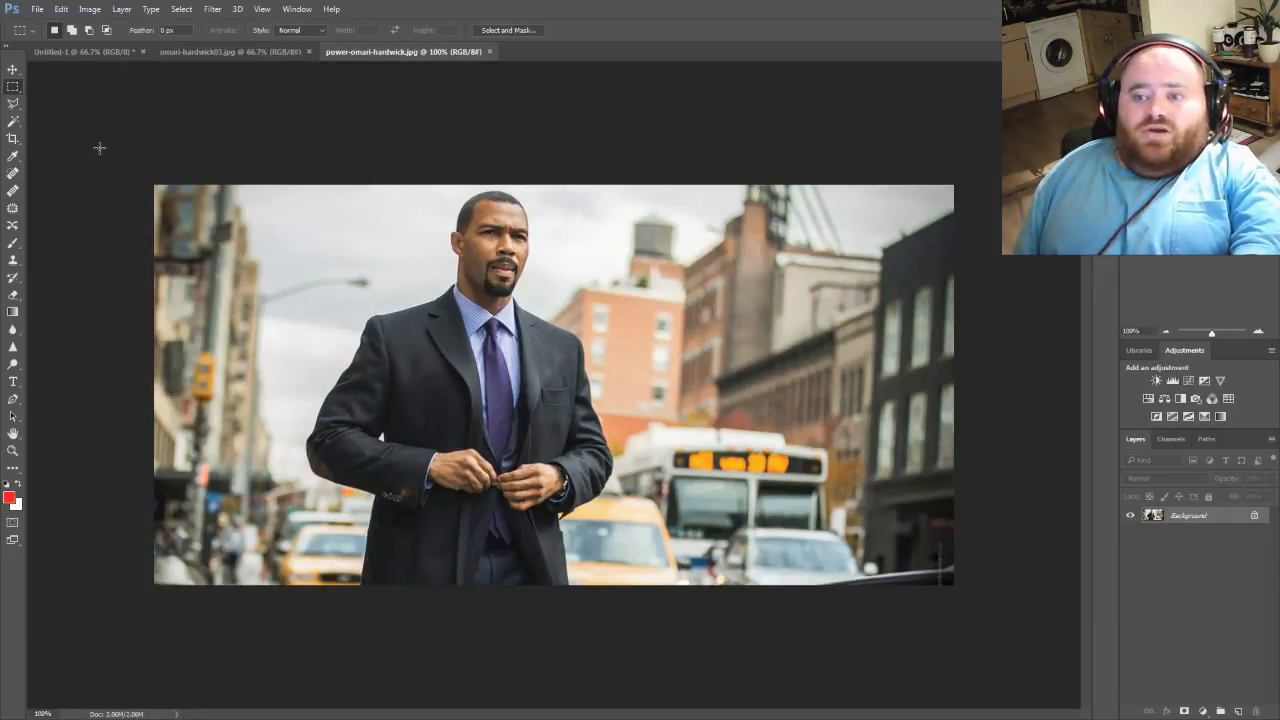
pyautogui.hotkey('ctrl', 'a')
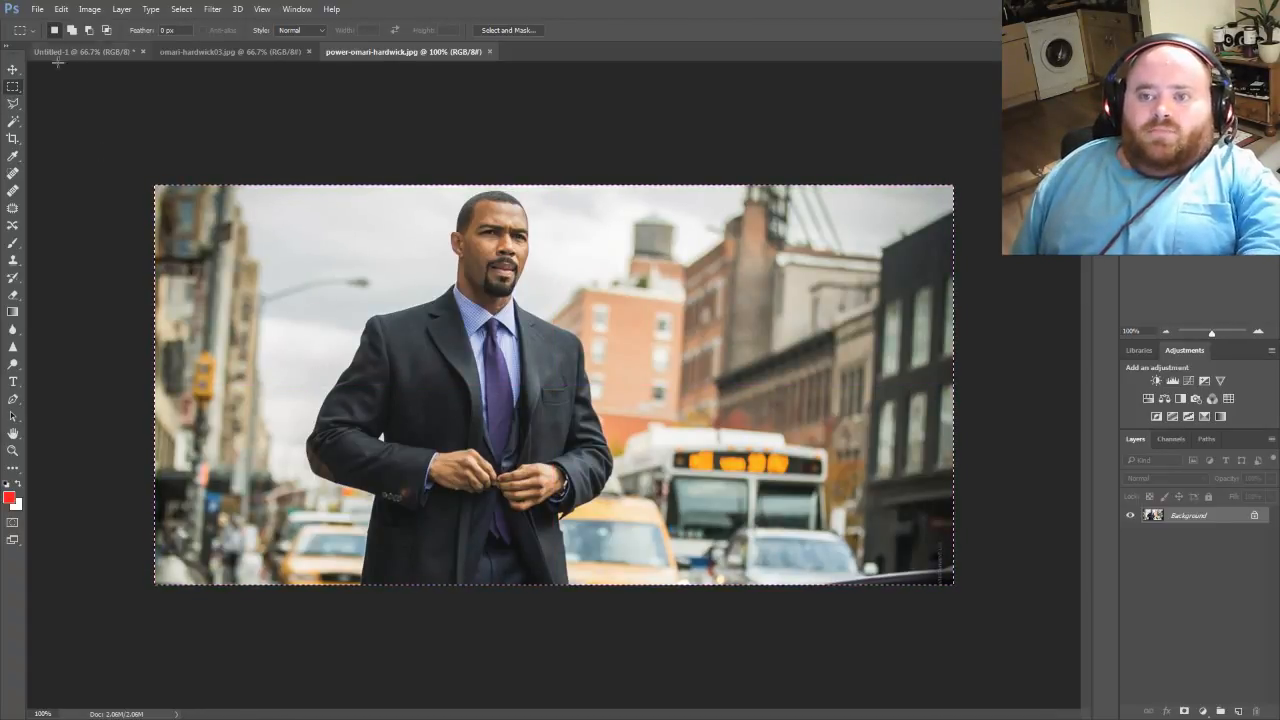
pyautogui.click(107, 50)
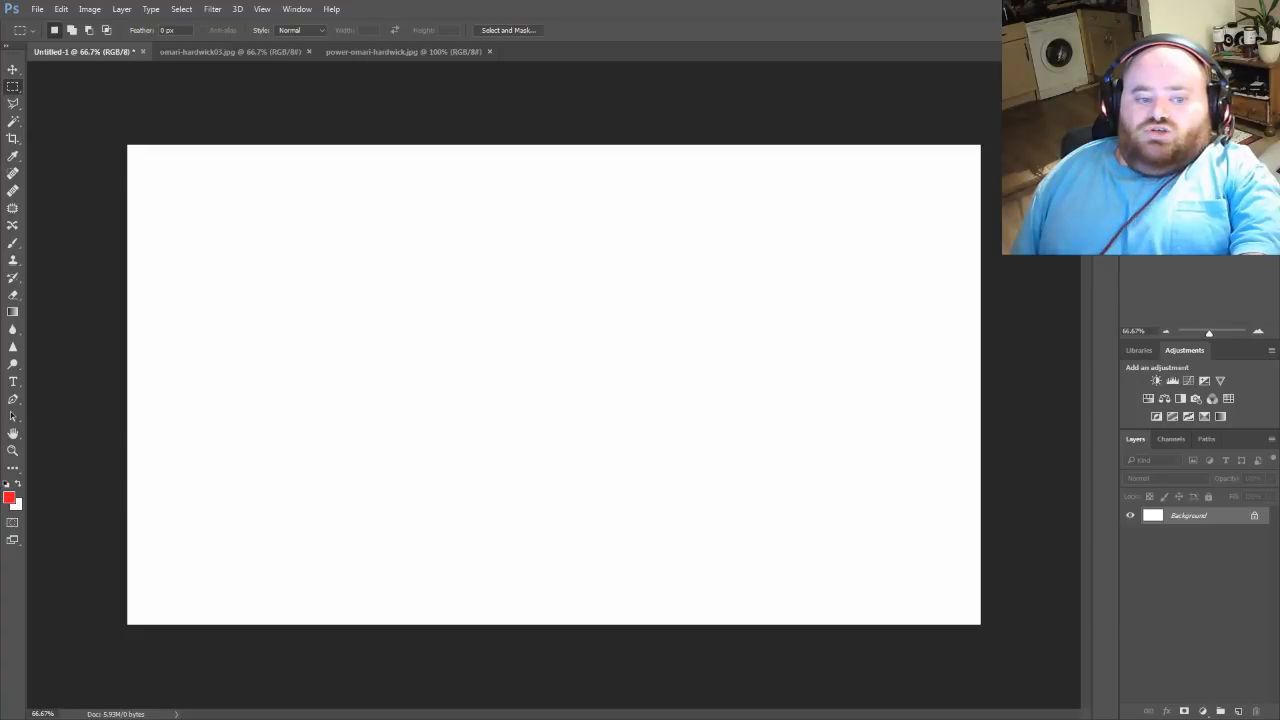
pyautogui.hotkey('ctrl', 'v')
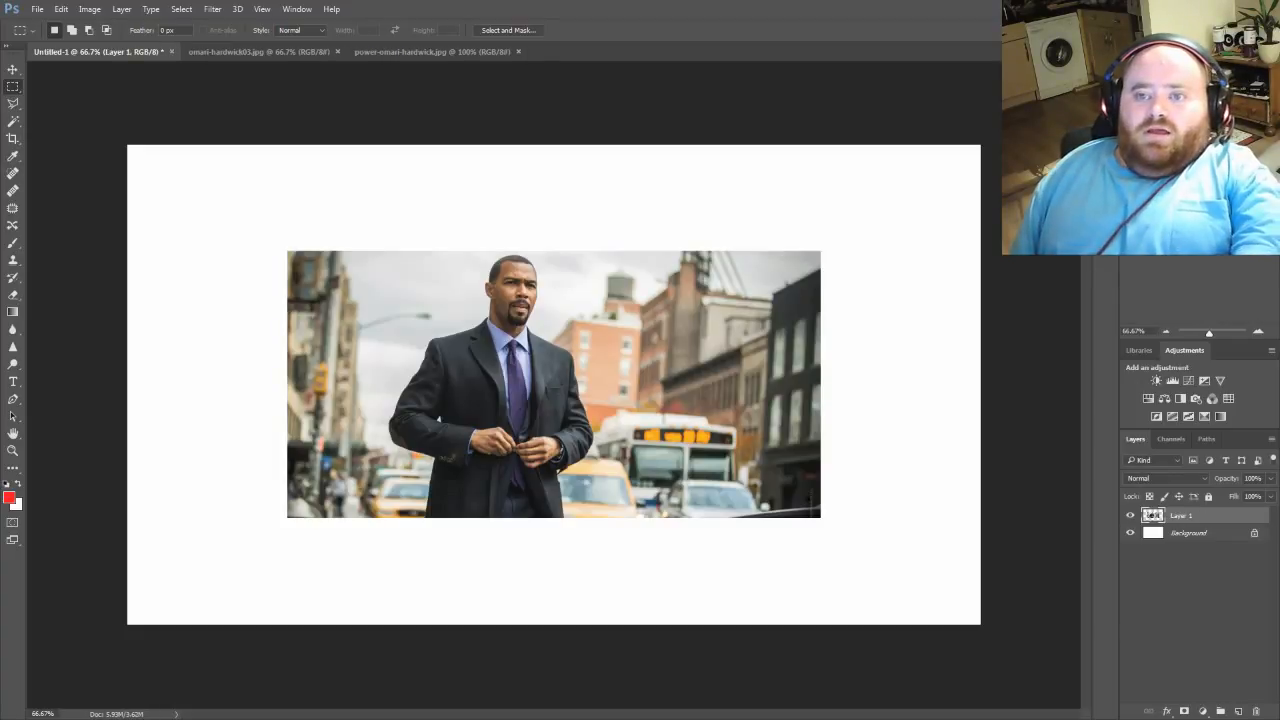
# - Stretch the pasted photo to about 160% width and 179.7% height so it fills the canvas, and apply the transformation
pyautogui.click(13, 69)
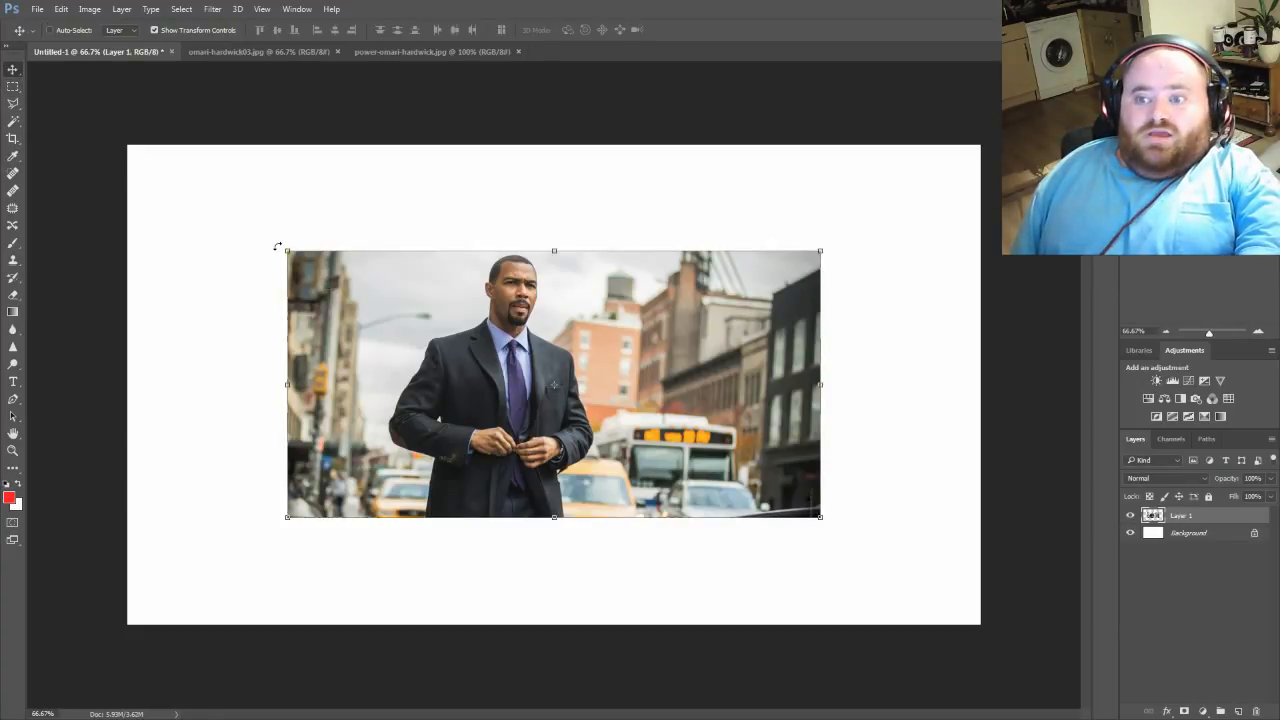
pyautogui.moveTo(277, 246); pyautogui.dragTo(127, 145)
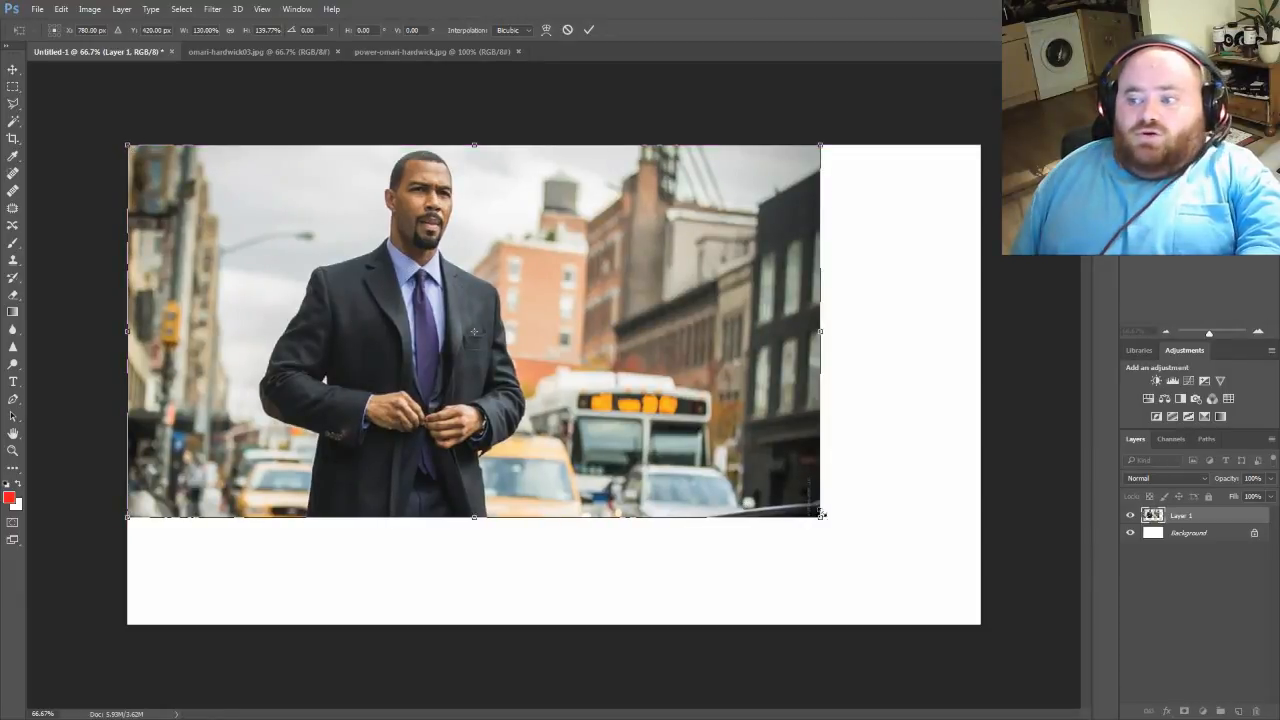
pyautogui.moveTo(819, 521); pyautogui.dragTo(980, 624)
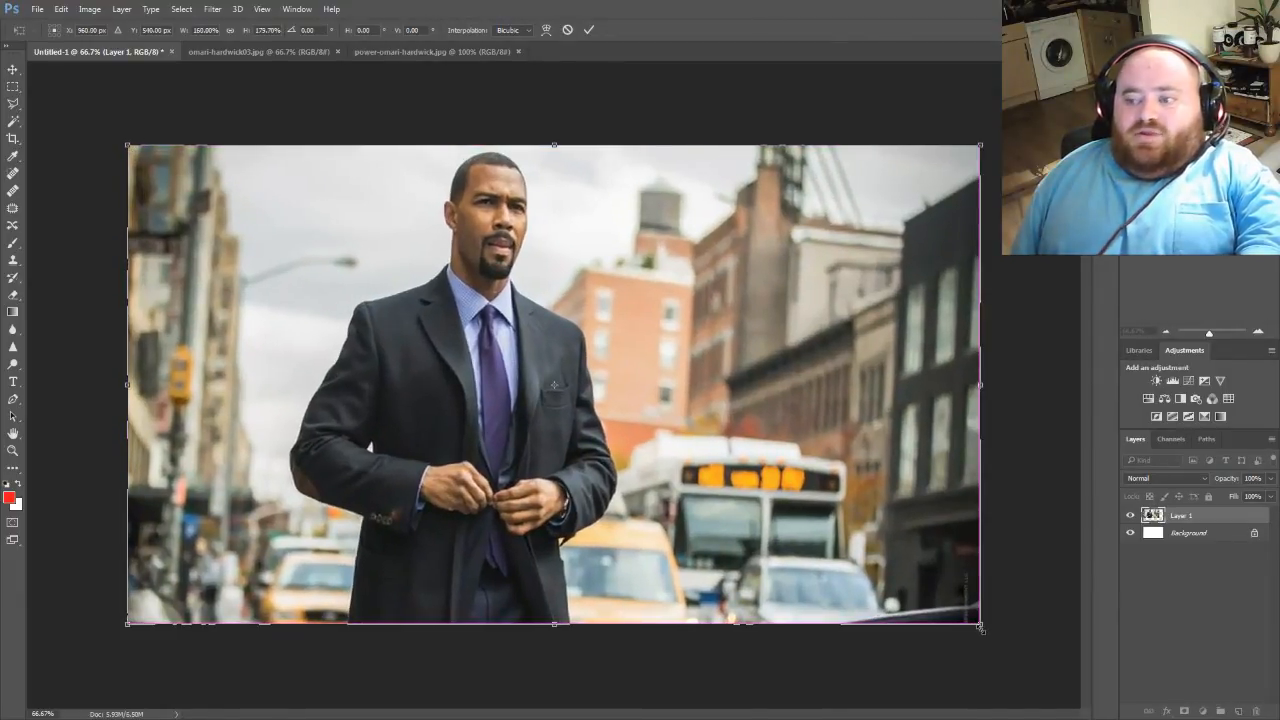
pyautogui.doubleClick(594, 10)
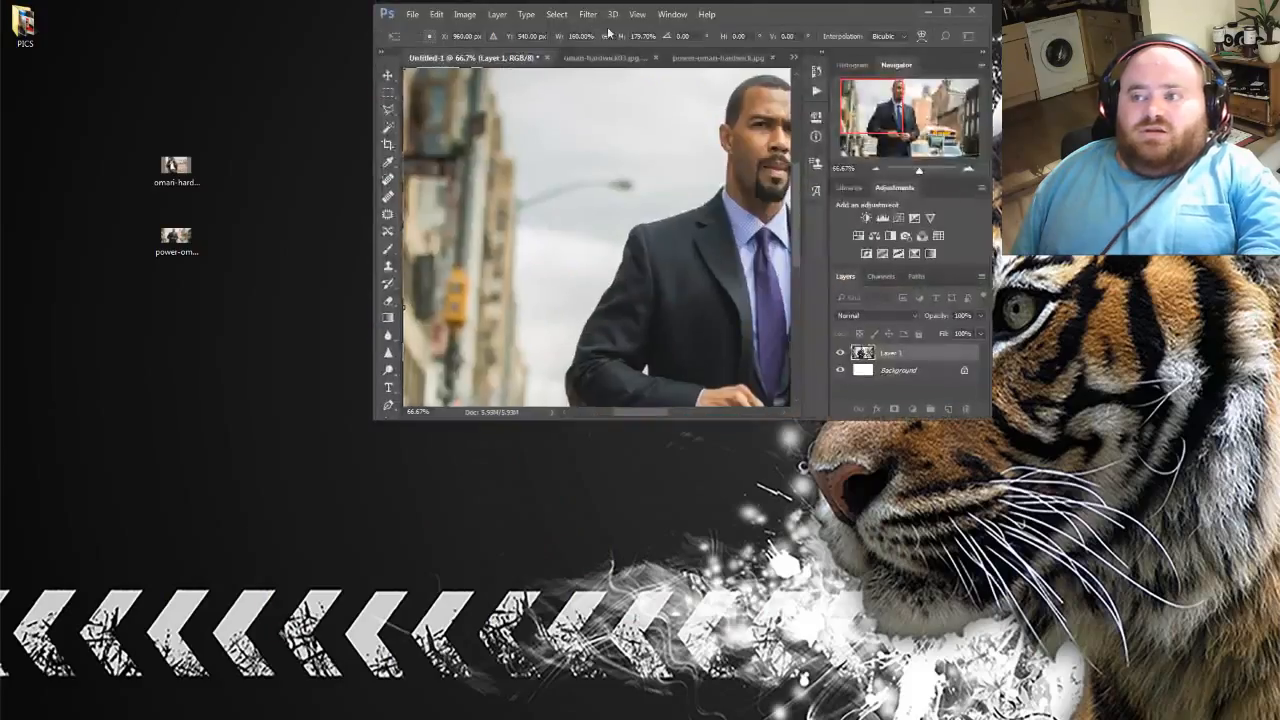
pyautogui.moveTo(757, 17); pyautogui.dragTo(763, 0)
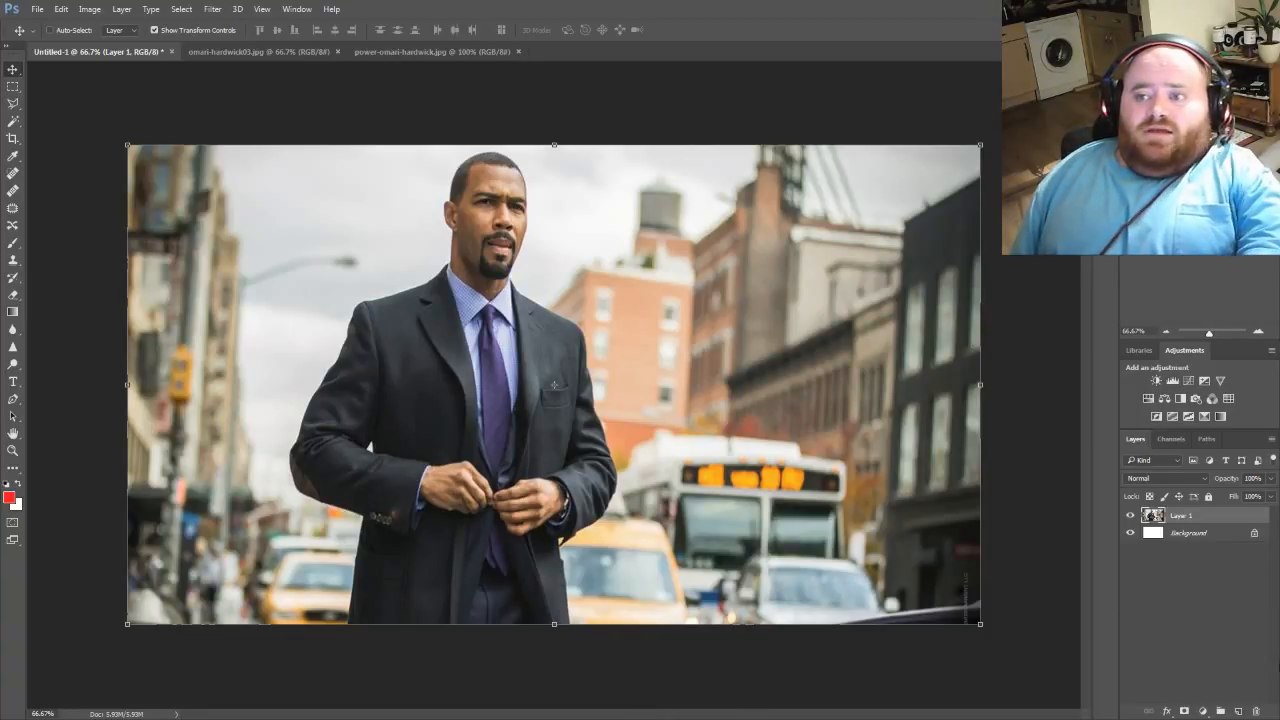
# - Create a new document from the recent 1920 x 1080 px, 150 ppi preset with the width set to 3840 pixels
pyautogui.click(37, 9)
pyautogui.click(63, 25)
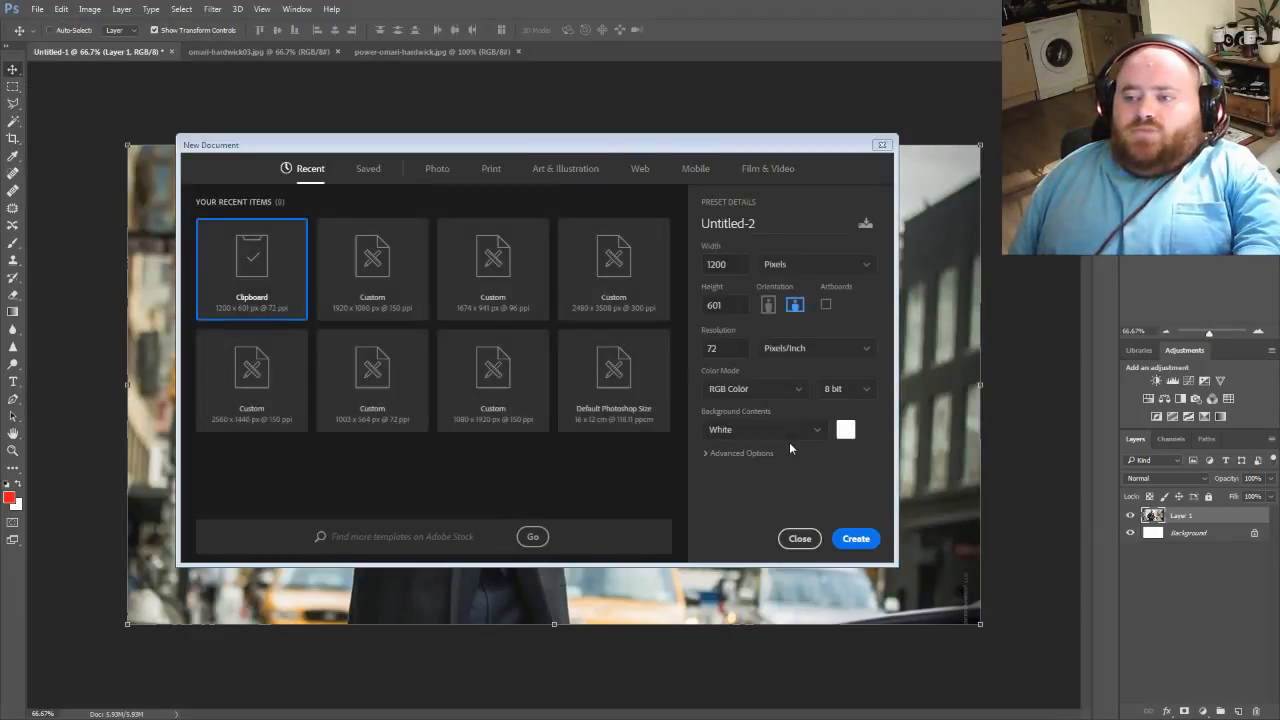
pyautogui.click(367, 265)
pyautogui.doubleClick(732, 264)
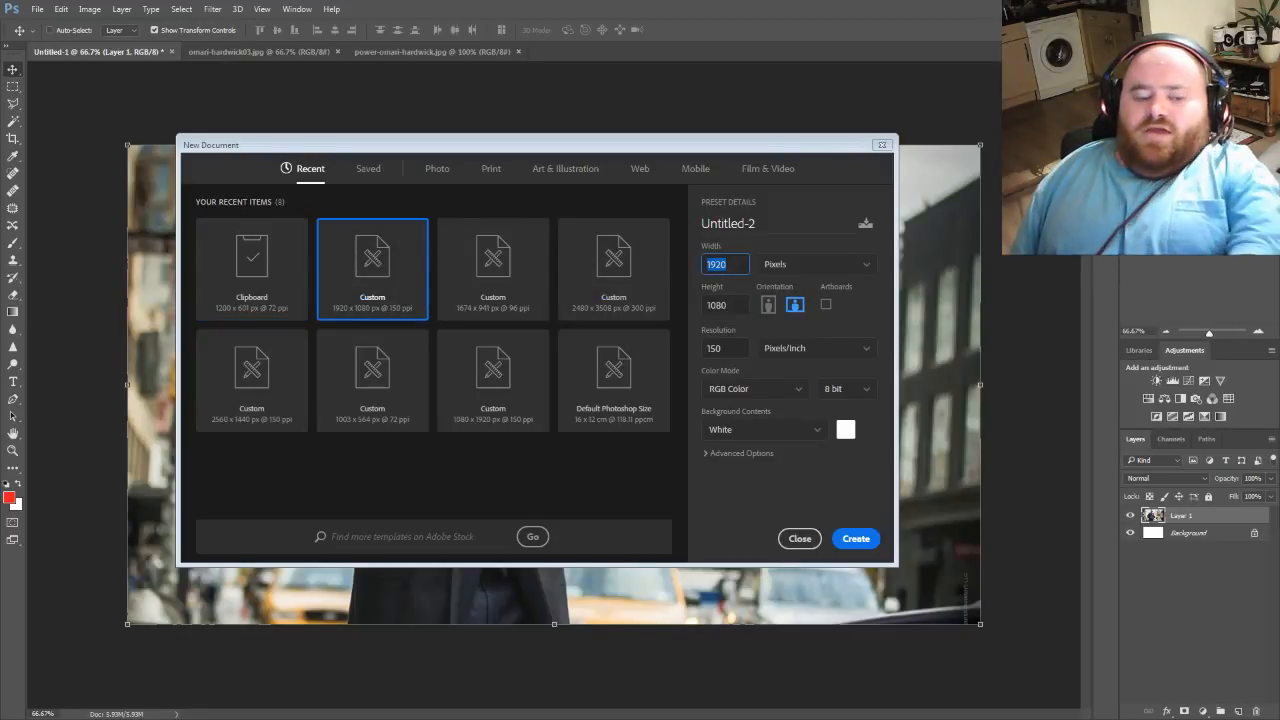
pyautogui.write('3840')
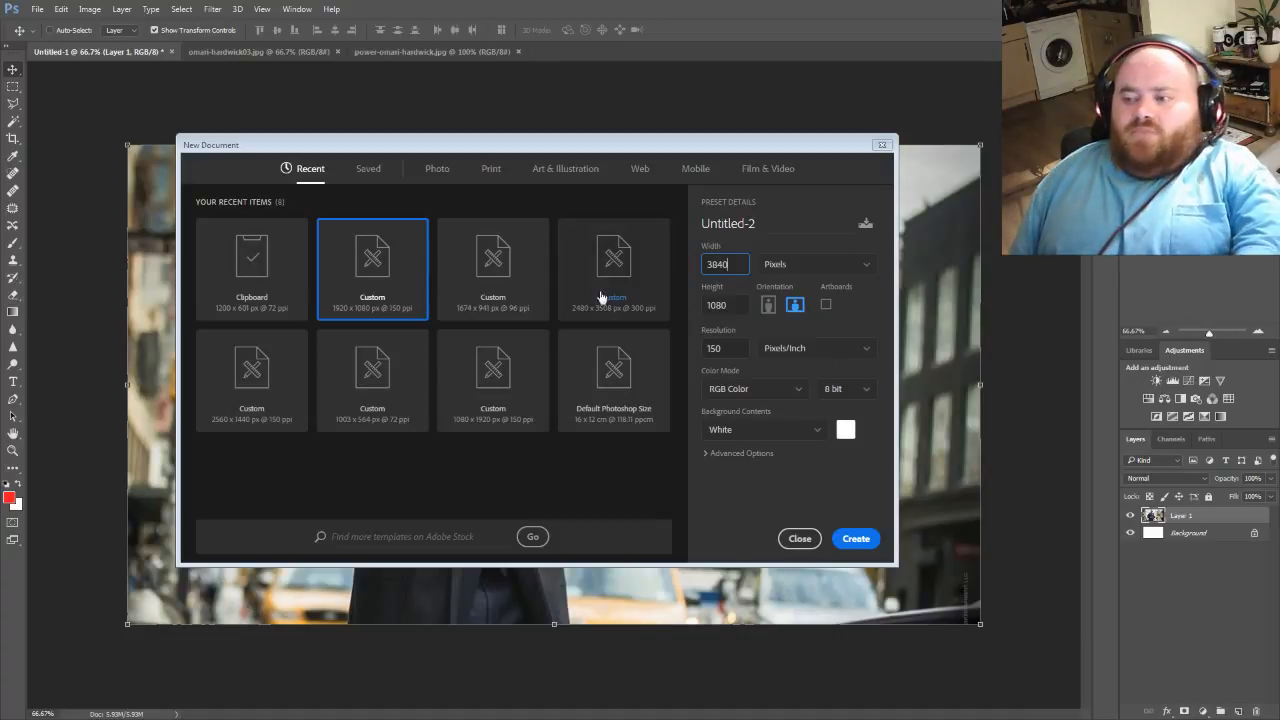
pyautogui.click(855, 538)
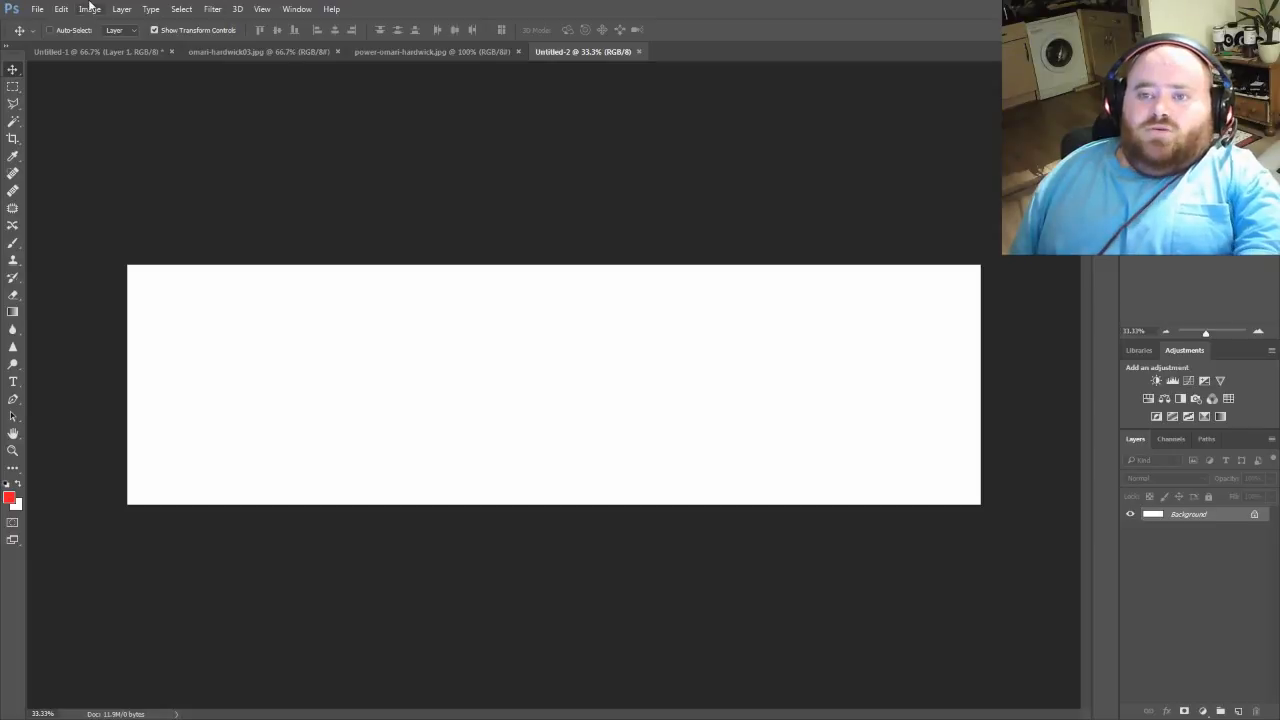
# - Copy the entire stretched photo from Untitled-1 and paste it into the wide Untitled-2 document
pyautogui.click(337, 51)
pyautogui.moveTo(263, 52); pyautogui.dragTo(218, 48)
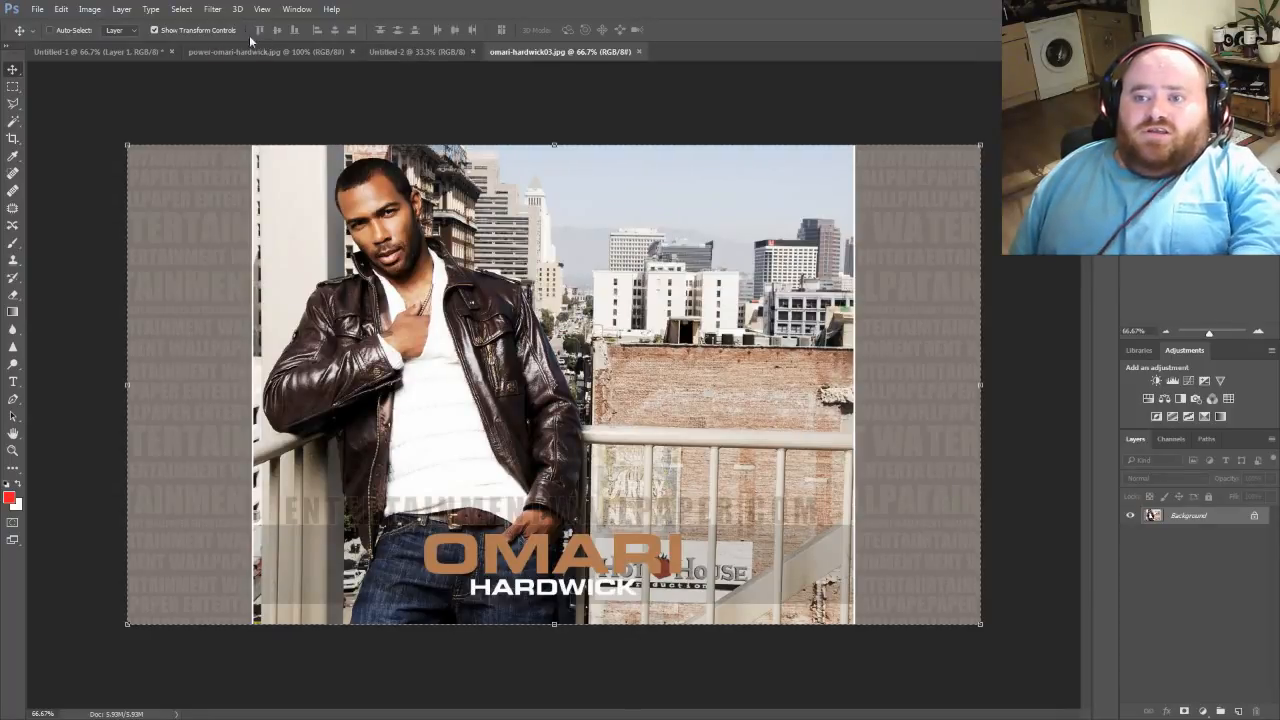
pyautogui.click(140, 47)
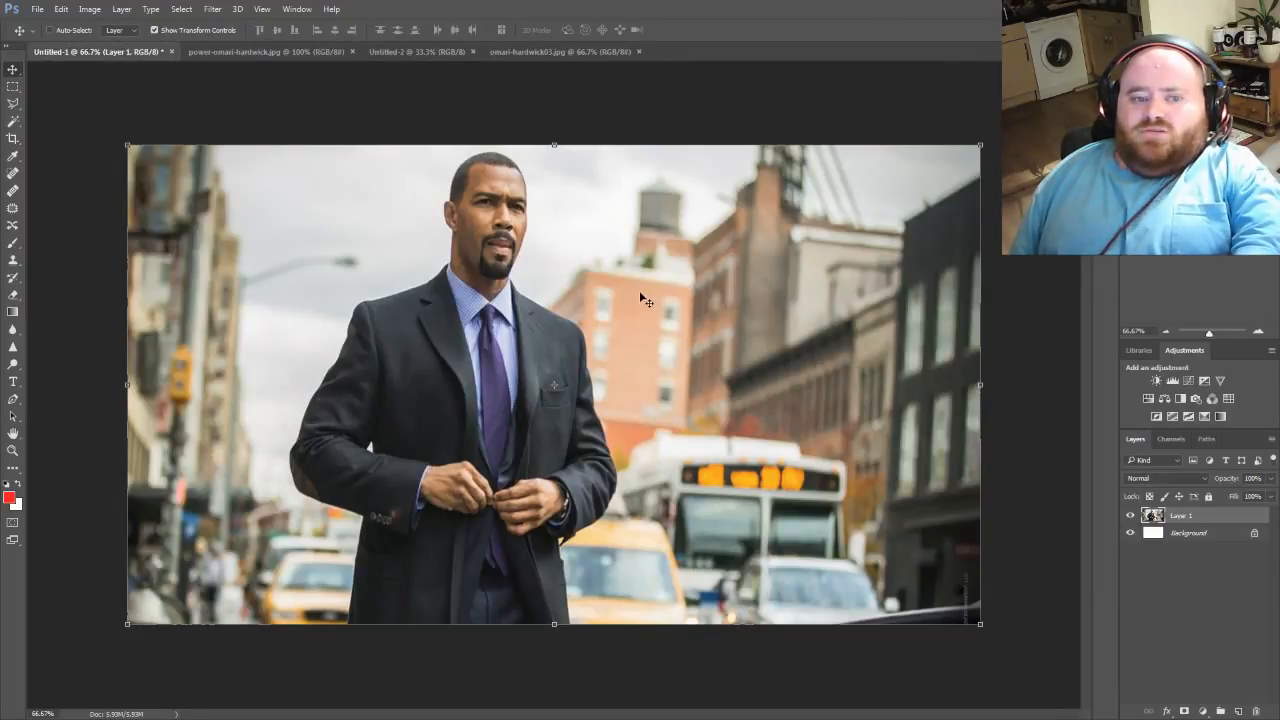
pyautogui.click(12, 86)
pyautogui.moveTo(69, 109); pyautogui.dragTo(984, 628)
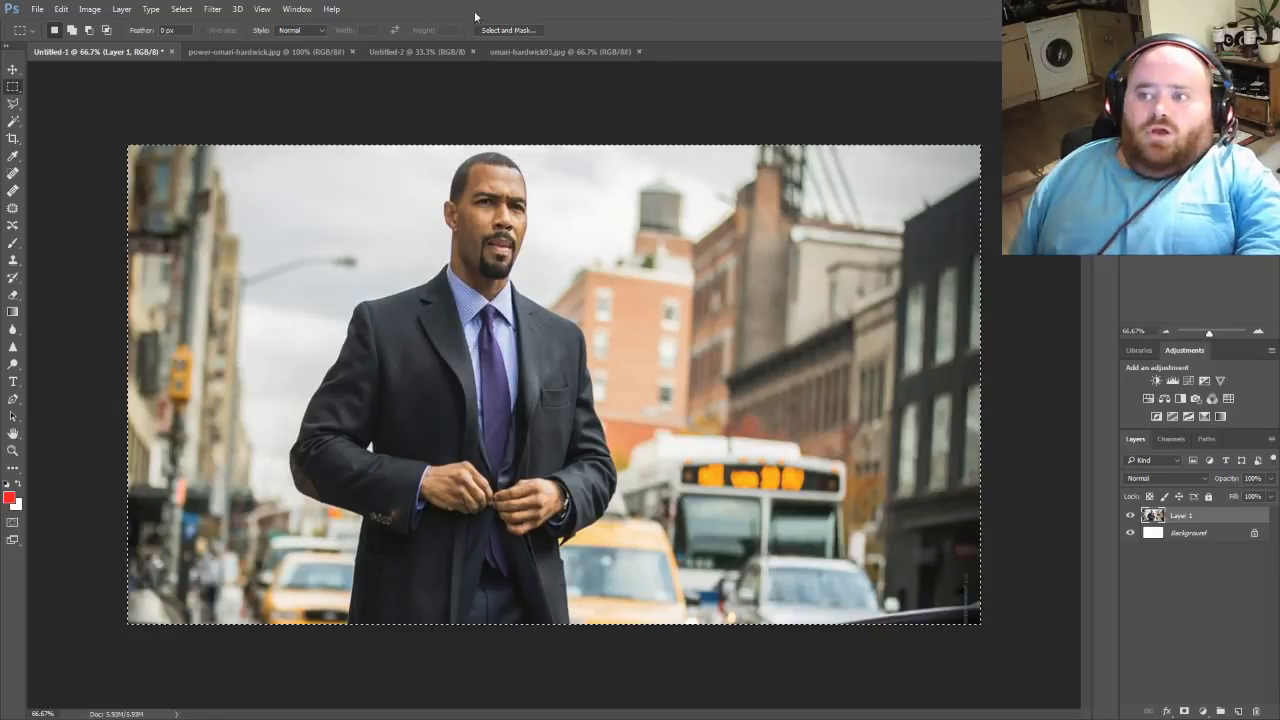
pyautogui.click(415, 53)
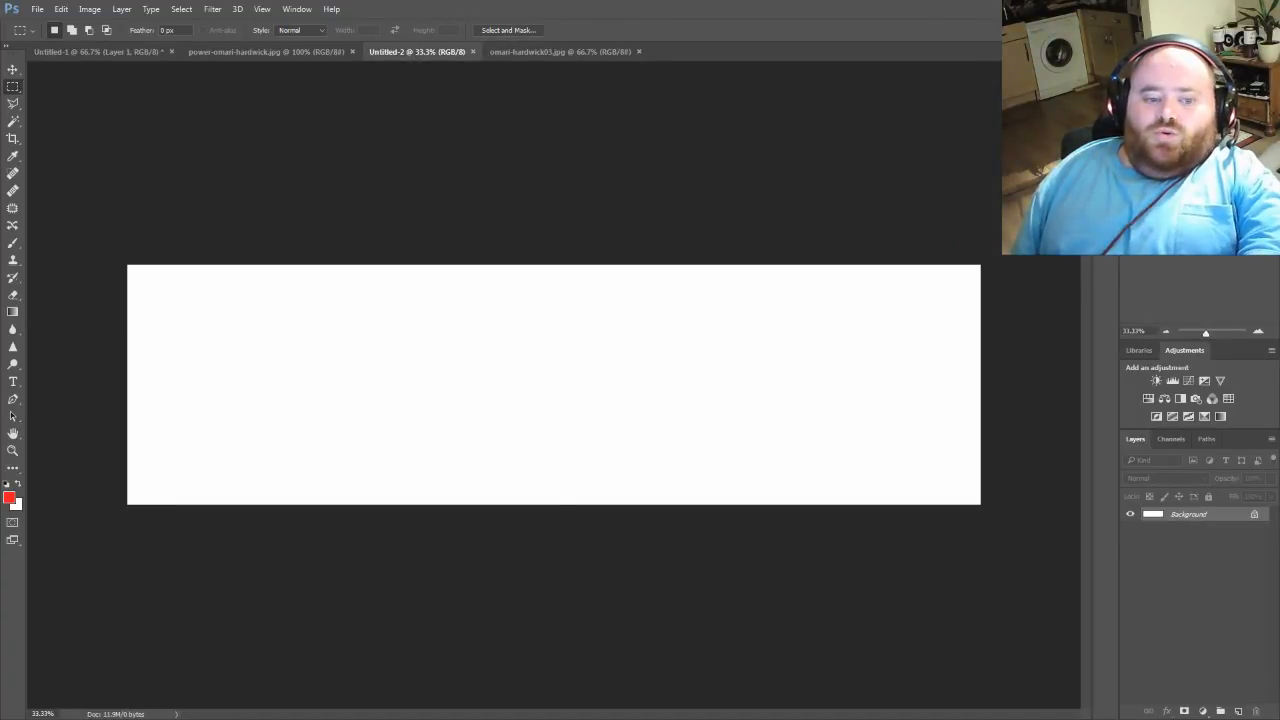
pyautogui.hotkey('ctrl', 'v')
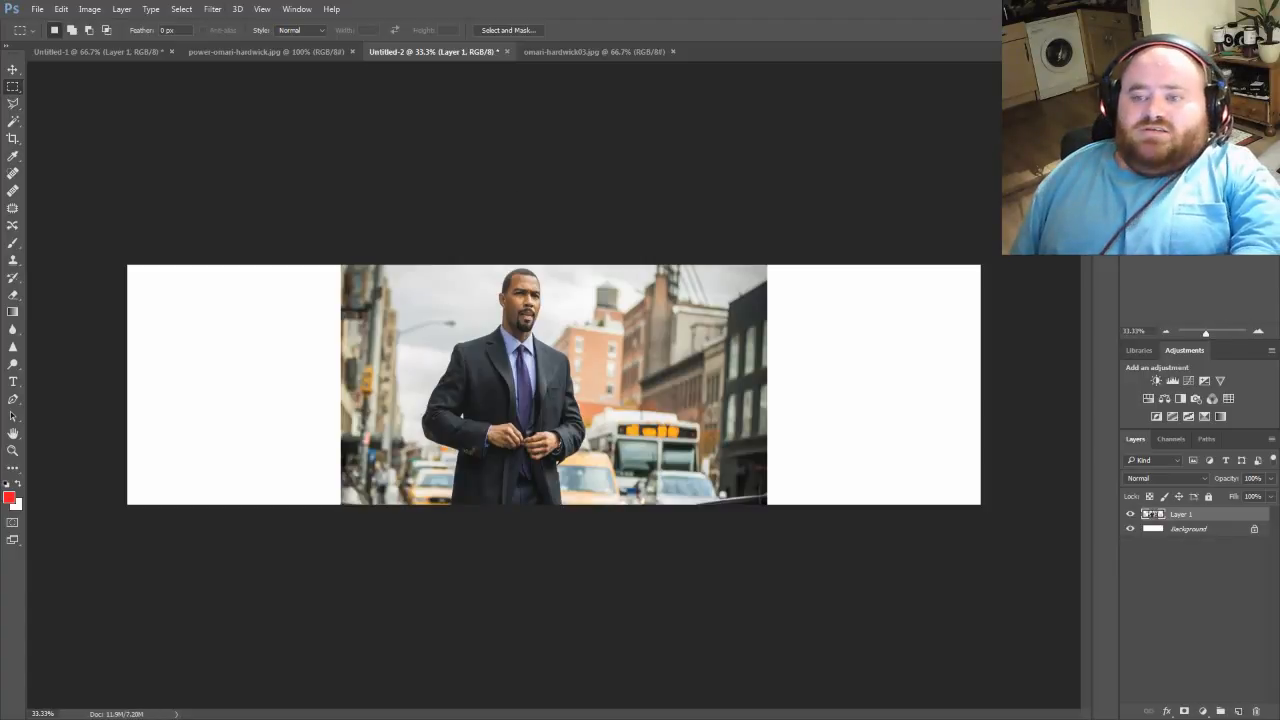
# - Move the pasted photo against the canvas's left edge so it fills the left half
pyautogui.click(13, 69)
pyautogui.moveTo(570, 446); pyautogui.dragTo(368, 449)
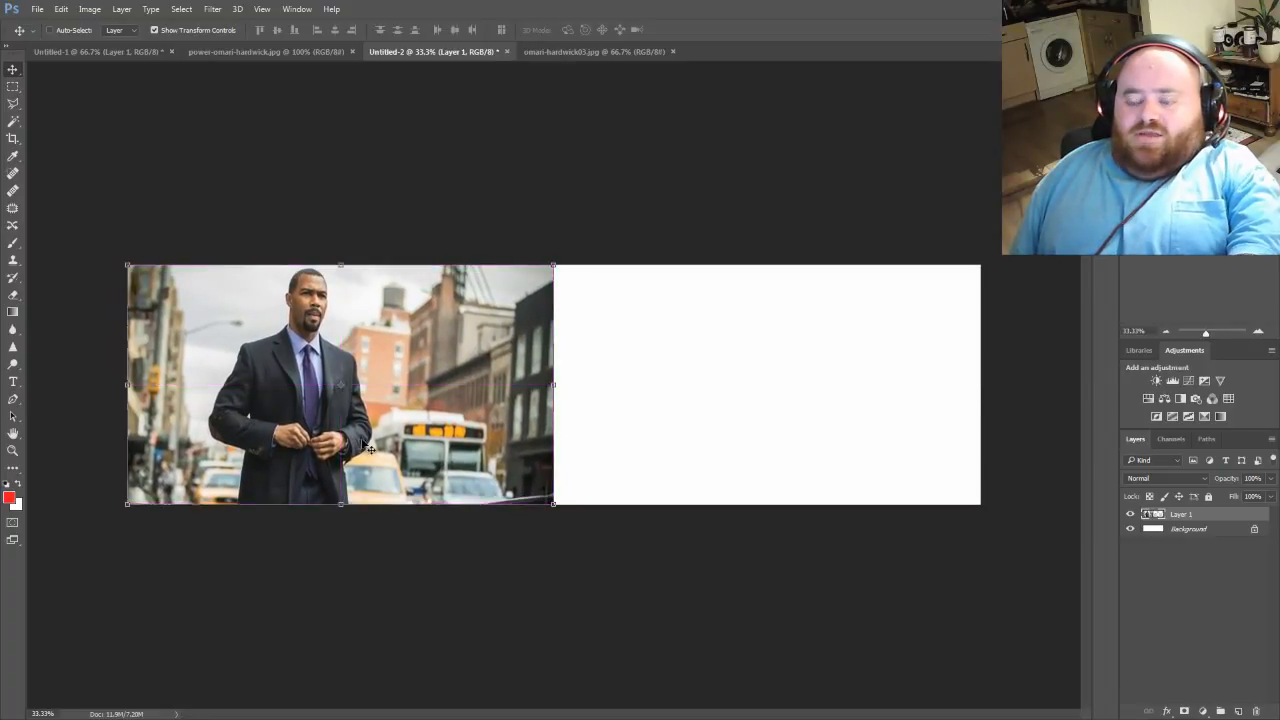
pyautogui.click(33, 9)
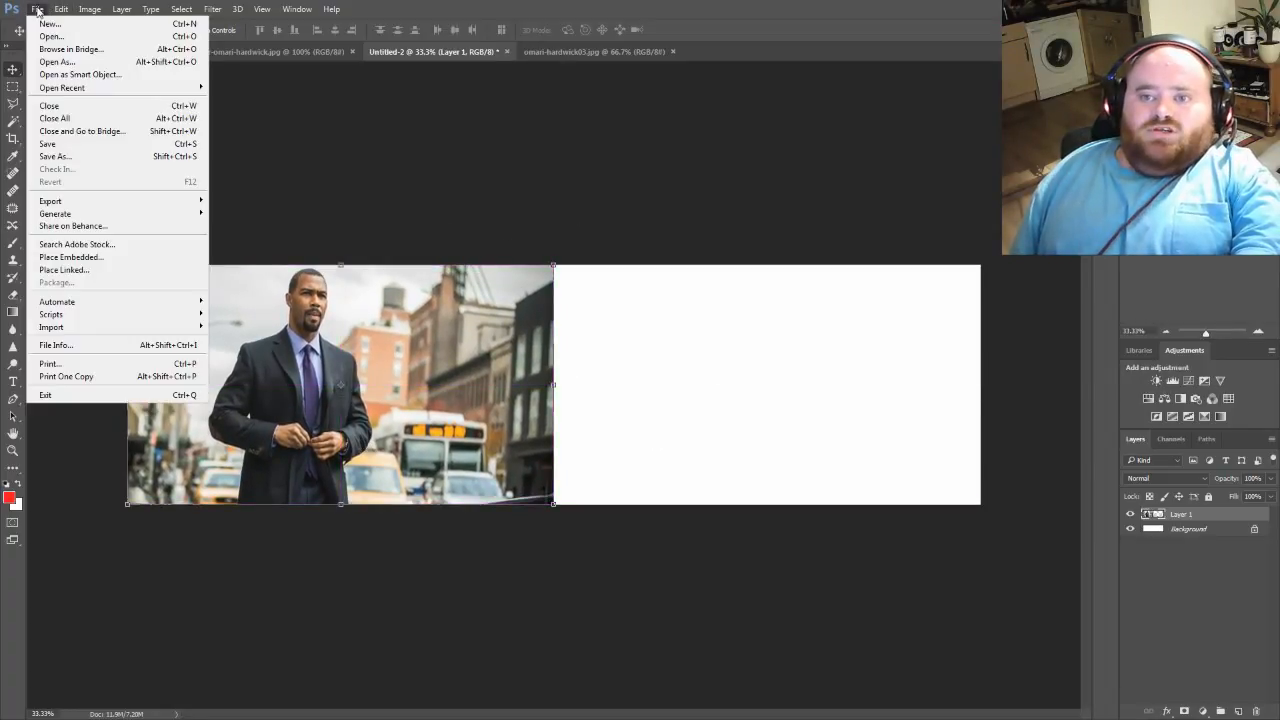
# - Copy the entire omari-hardwick03 picture and paste it into Untitled-2 as a second layer
pyautogui.click(529, 51)
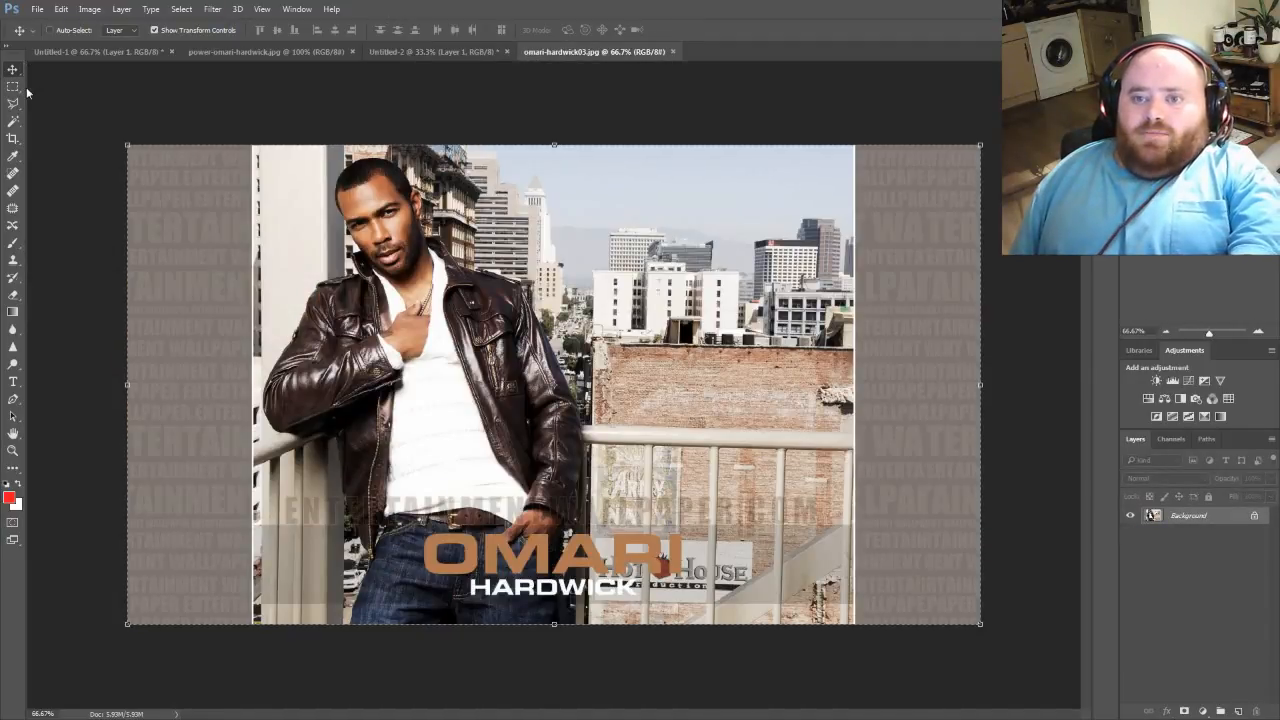
pyautogui.click(13, 86)
pyautogui.moveTo(125, 143); pyautogui.dragTo(994, 628)
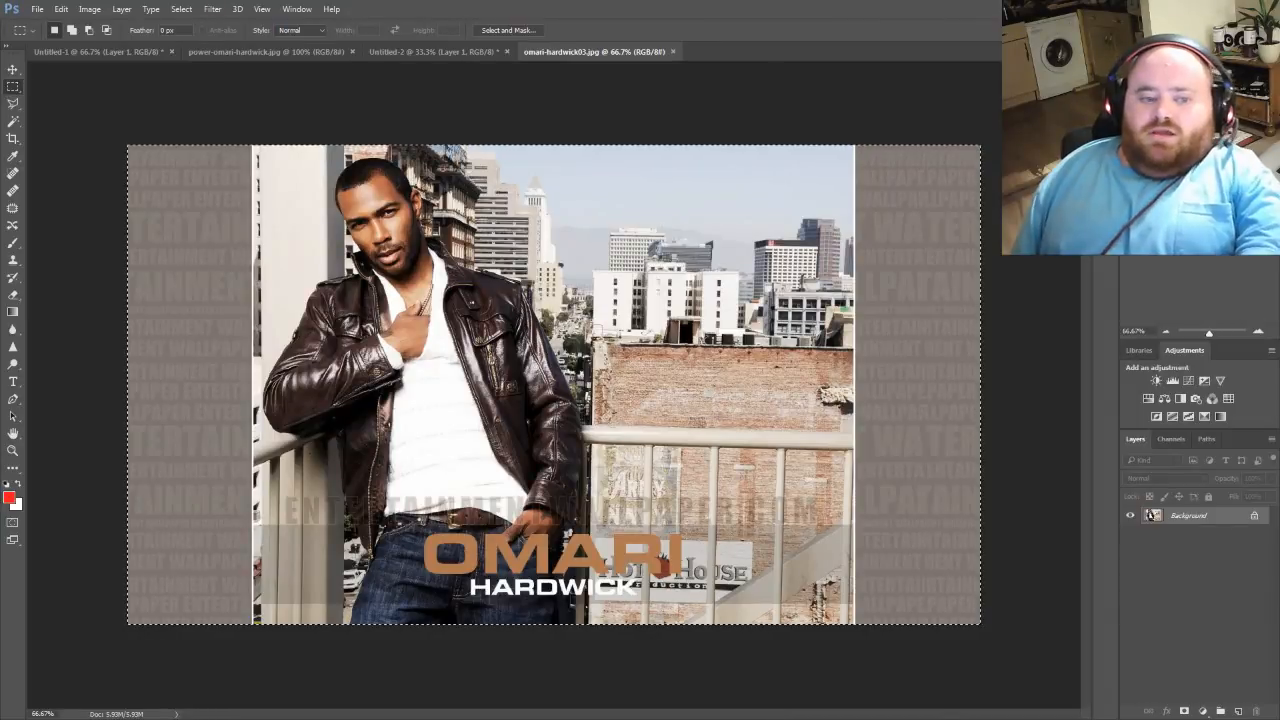
pyautogui.click(482, 55)
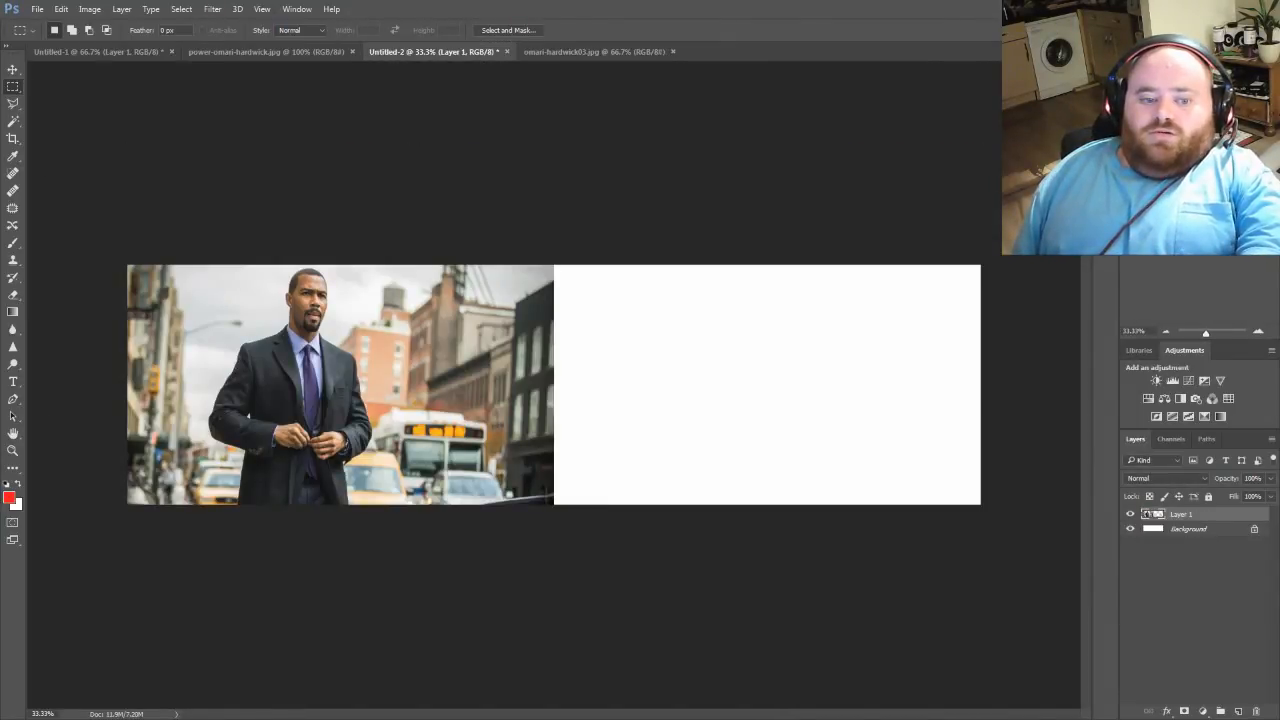
pyautogui.hotkey('ctrl', 'v')
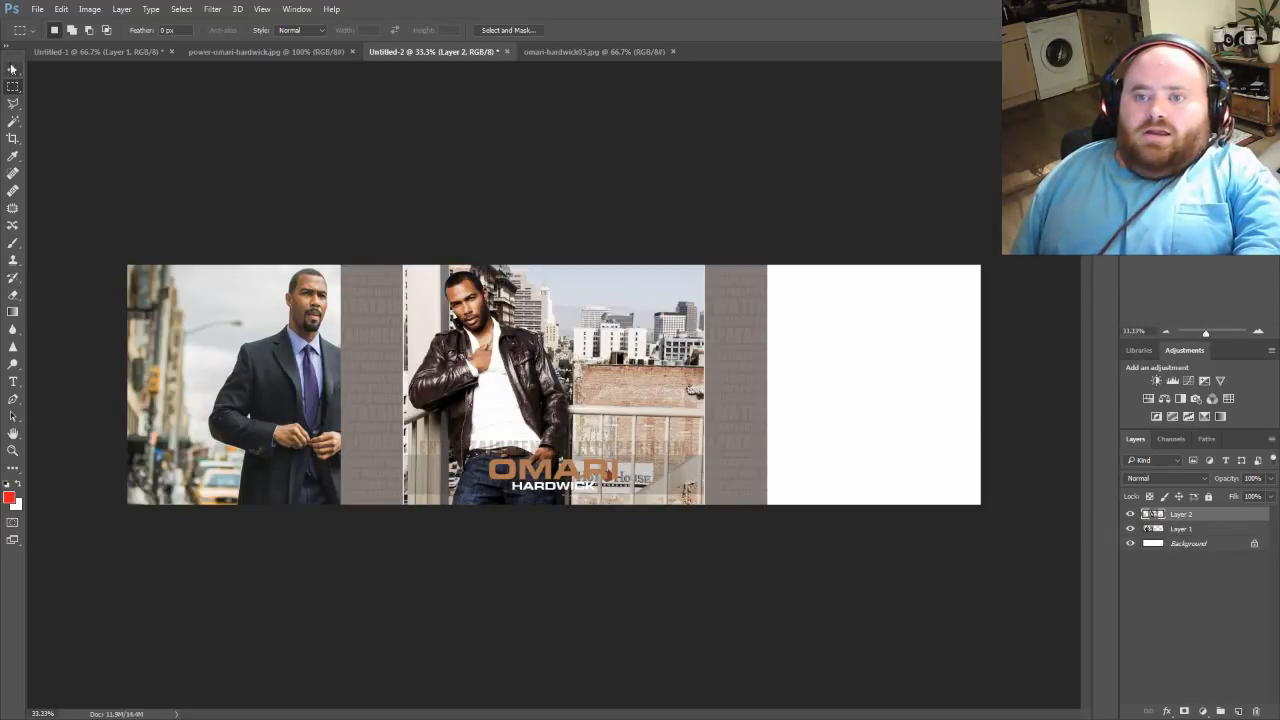
# - Move the pasted omari-hardwick03 layer against the canvas's right edge so it fills the right half
pyautogui.click(13, 69)
pyautogui.moveTo(583, 366); pyautogui.dragTo(794, 376)
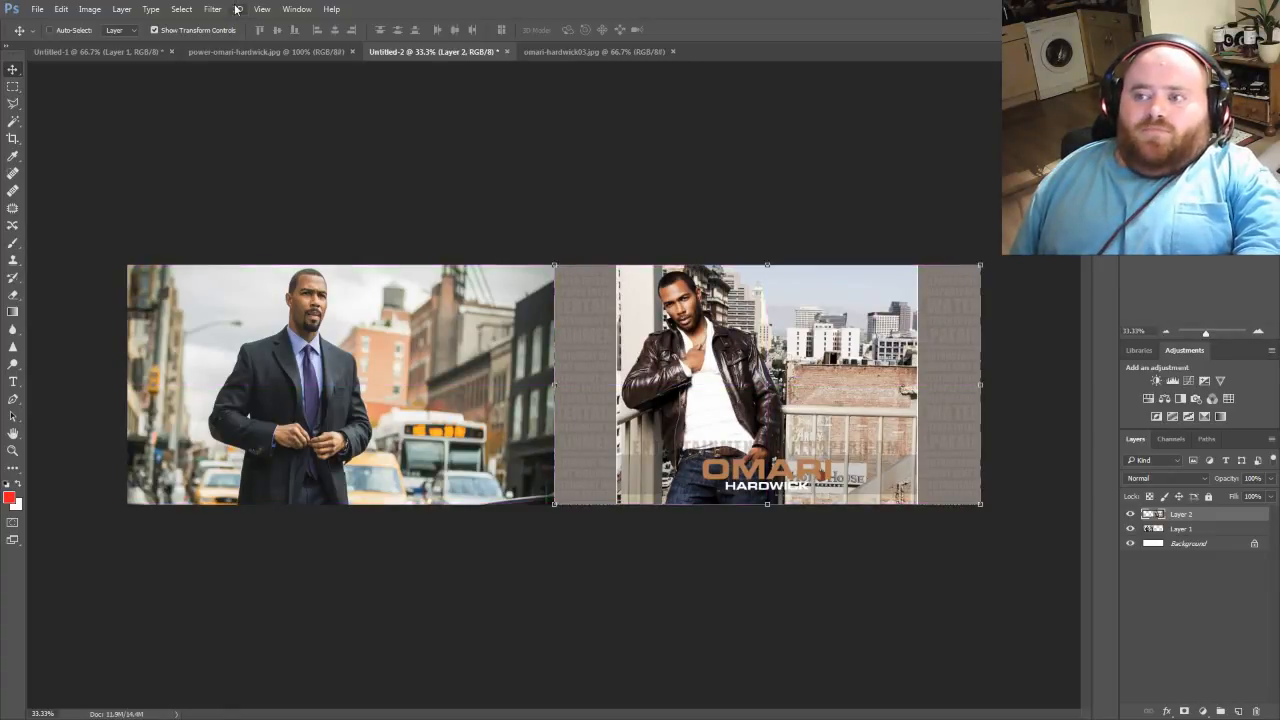
pyautogui.hotkey('ctrl', 't')
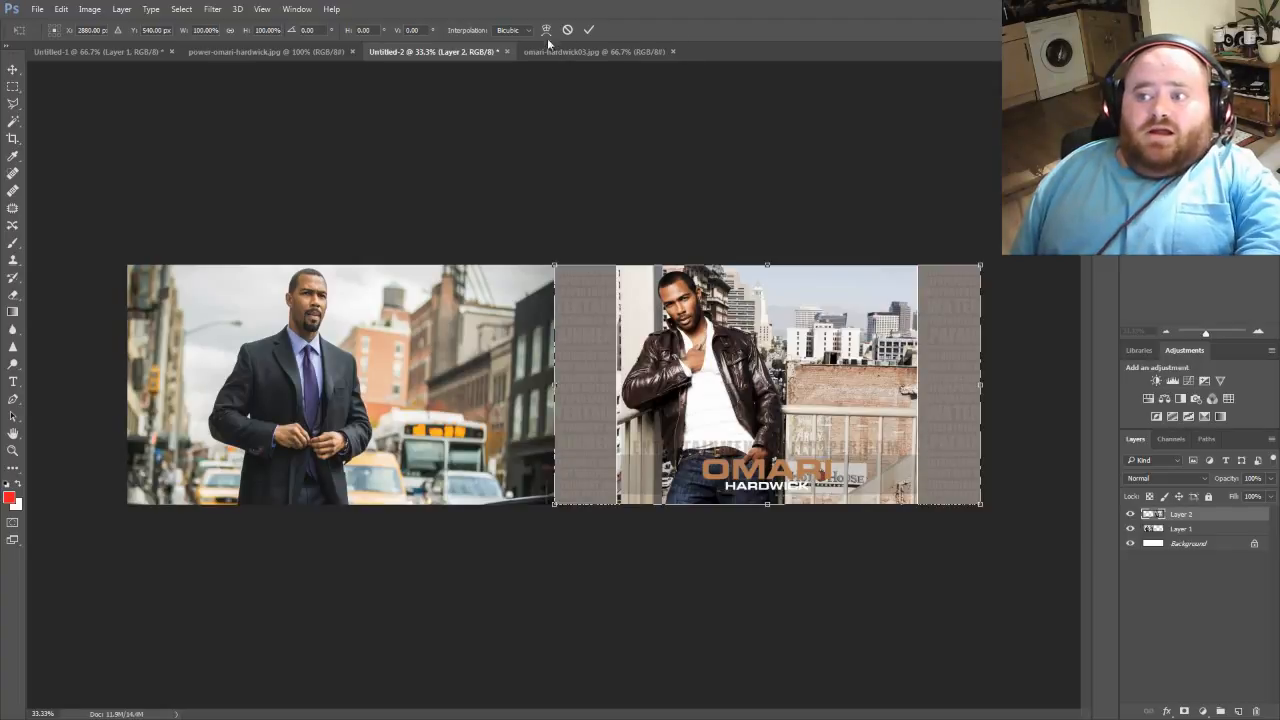
pyautogui.click(589, 29)
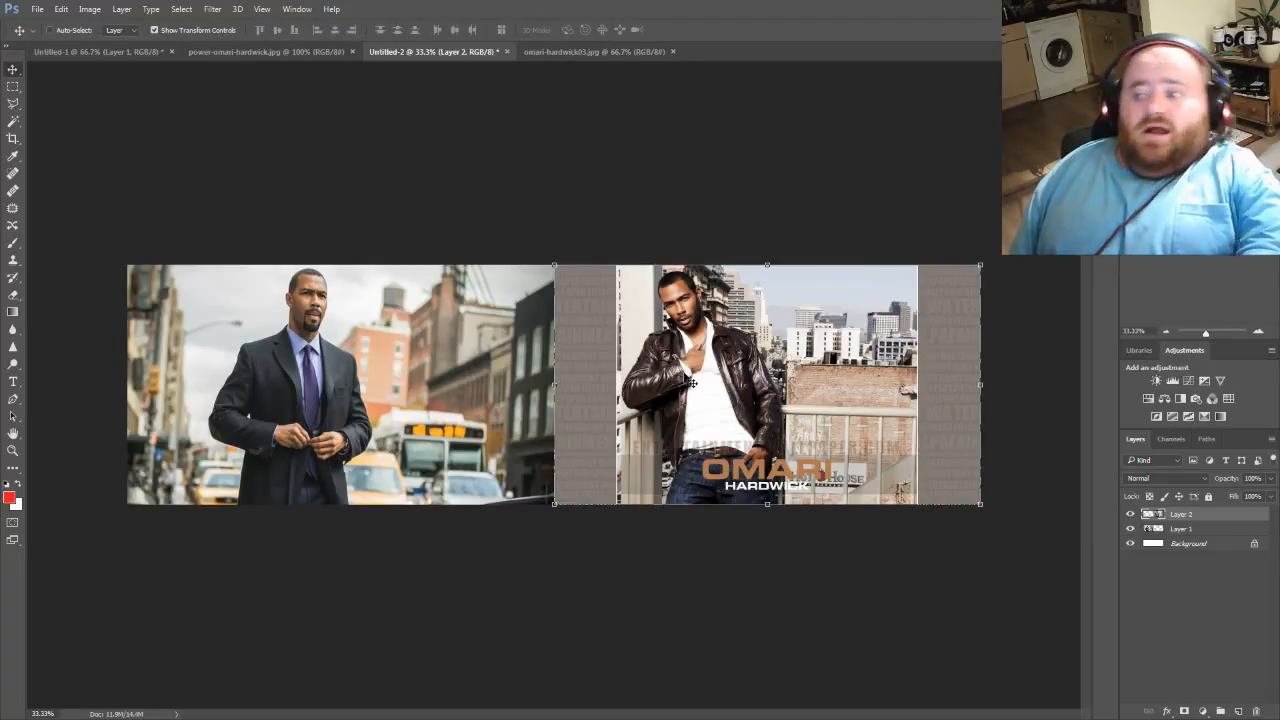
pyautogui.moveTo(760, 437)
pyautogui.mouseDown()
pyautogui.moveTo(523, 437)
pyautogui.moveTo(220, 463)
pyautogui.moveTo(540, 437)
pyautogui.moveTo(760, 464)
pyautogui.moveTo(761, 441)
pyautogui.mouseUp()
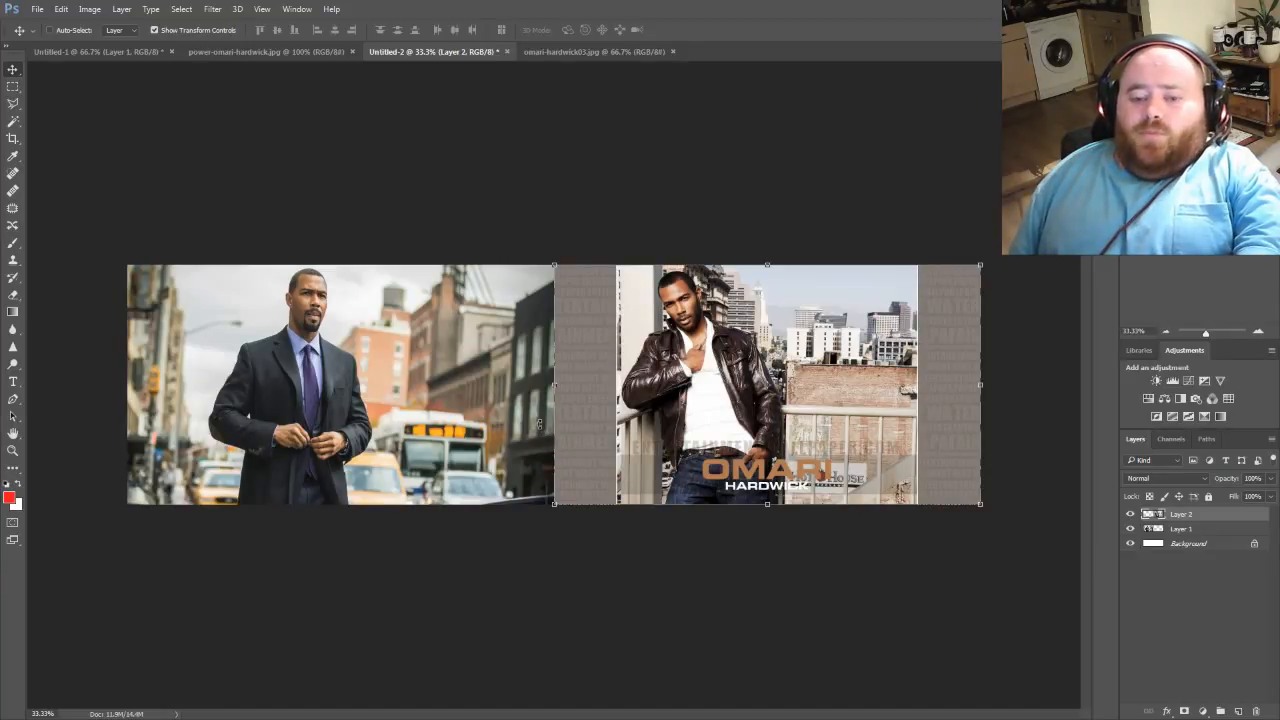
# - Save the combined wallpaper to the Desktop as a JPEG named "new background" at maximum quality 12
pyautogui.click(40, 10)
pyautogui.click(140, 158)
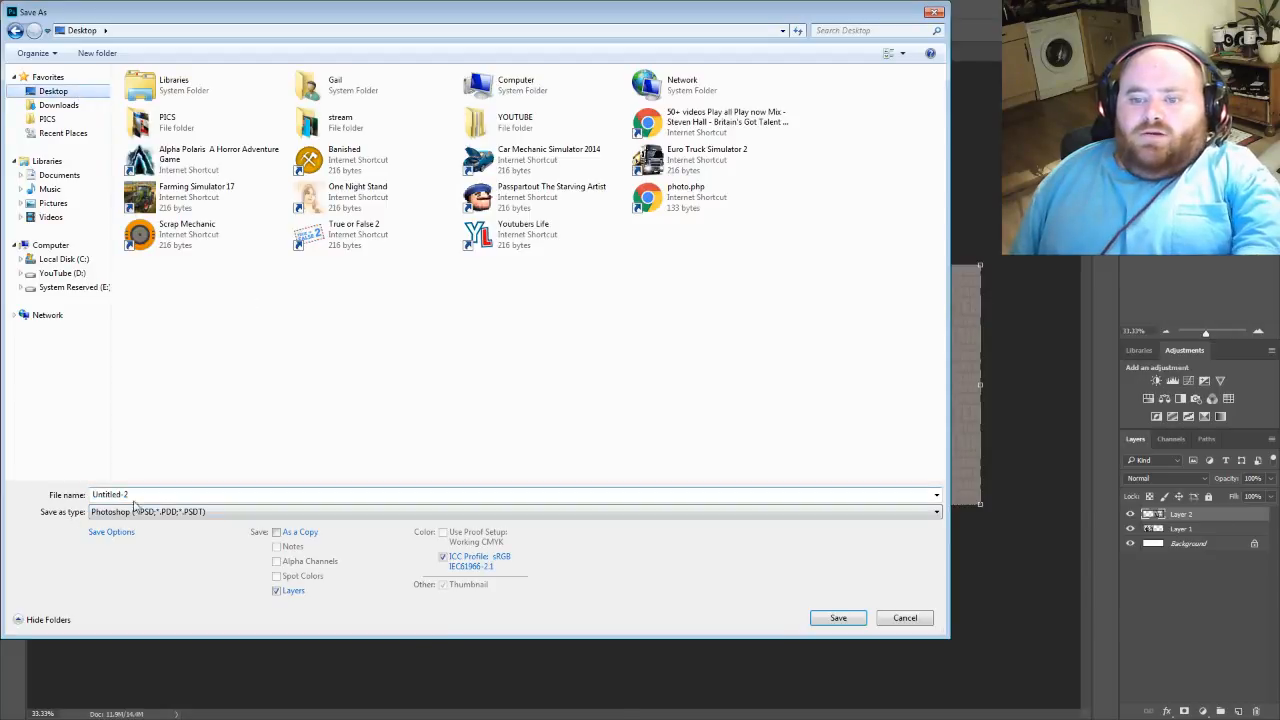
pyautogui.click(184, 515)
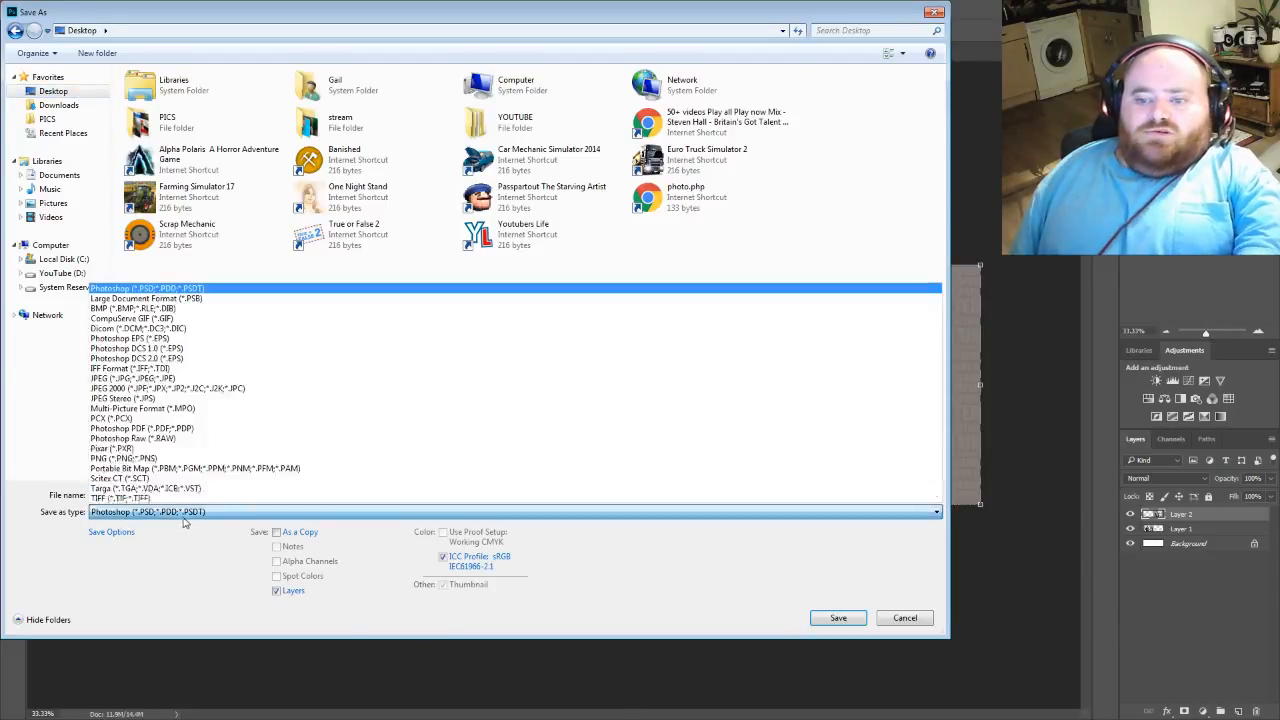
pyautogui.click(205, 379)
pyautogui.doubleClick(236, 491)
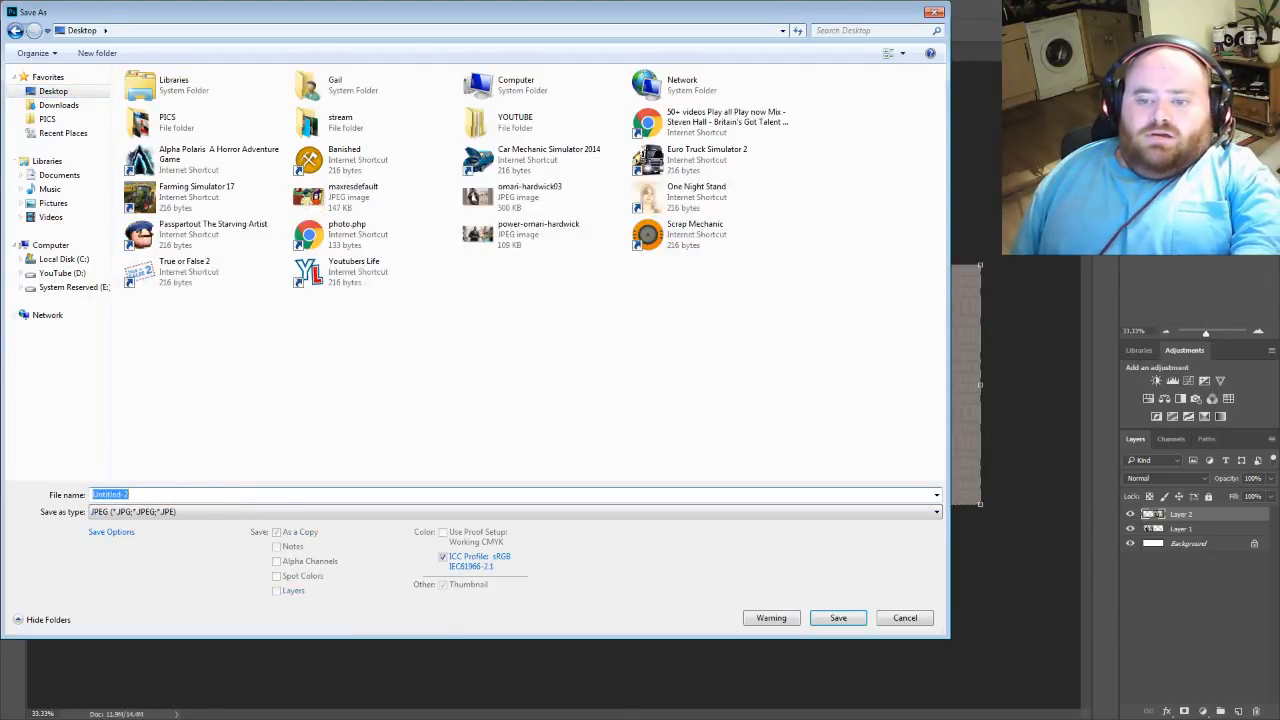
pyautogui.write('ne')
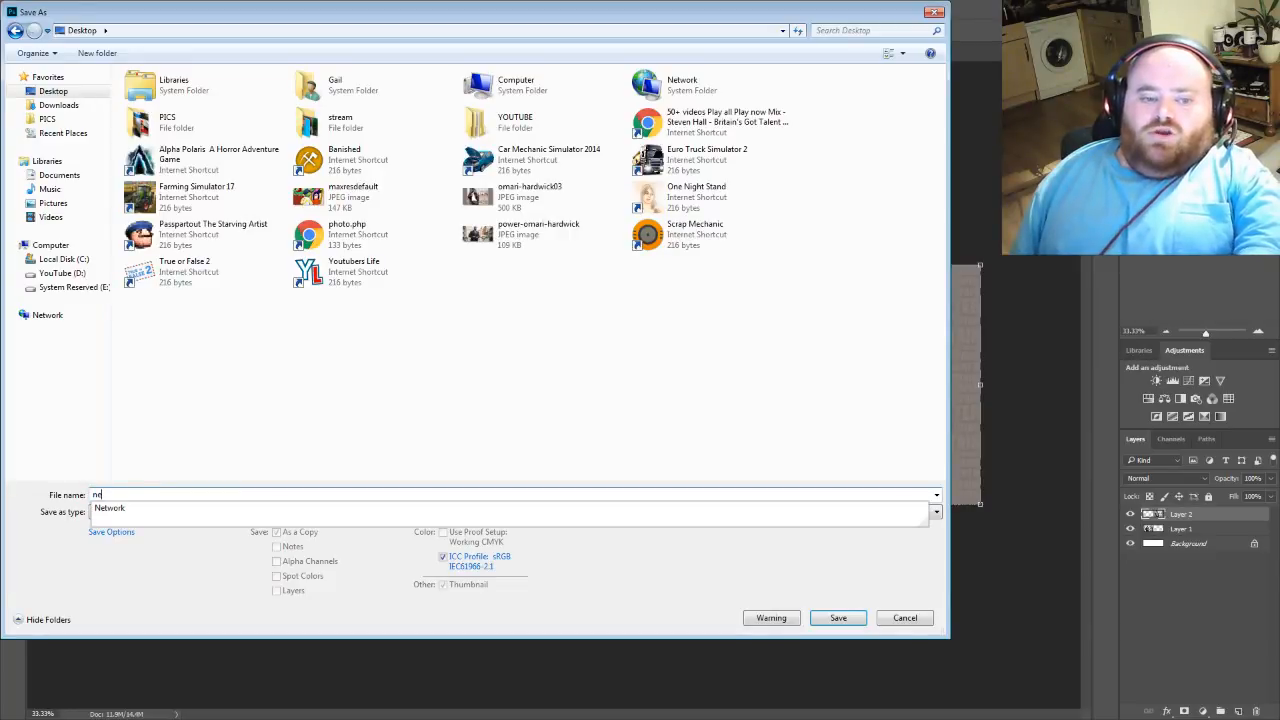
pyautogui.write('w v')
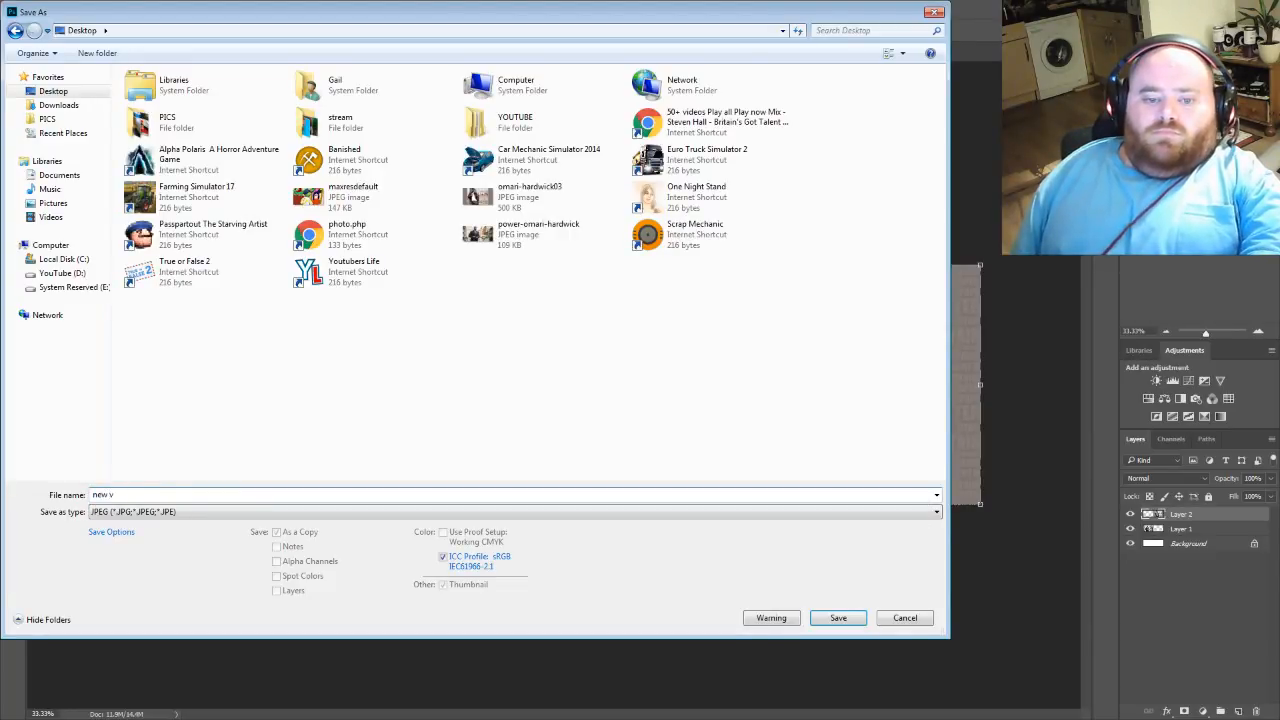
pyautogui.press('BackSpace')
pyautogui.write('b')
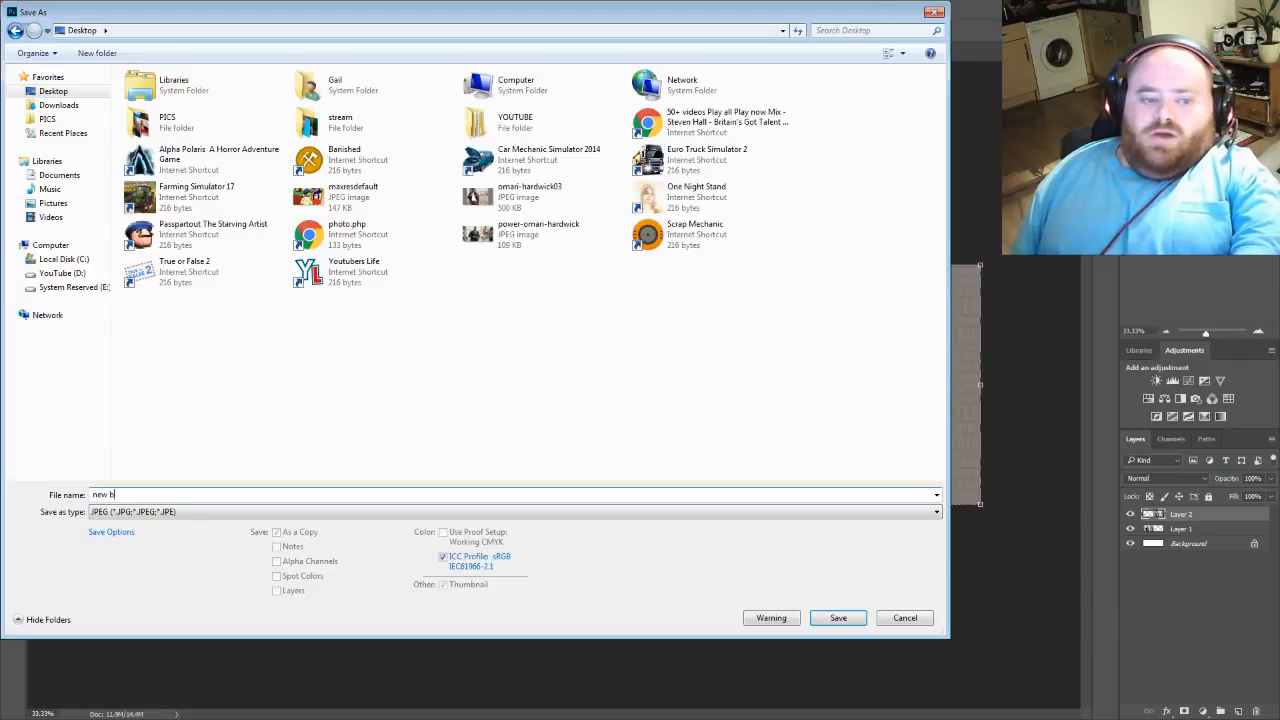
pyautogui.write('a')
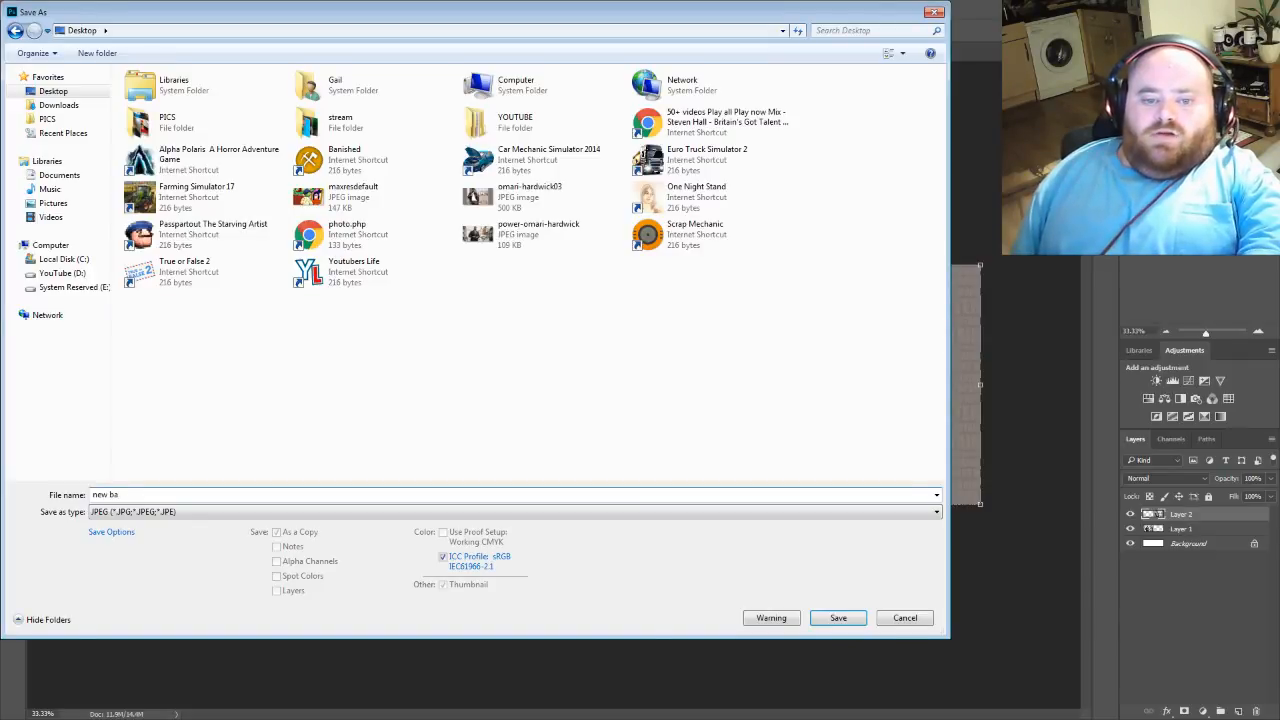
pyautogui.write('ckground')
pyautogui.press('Return')
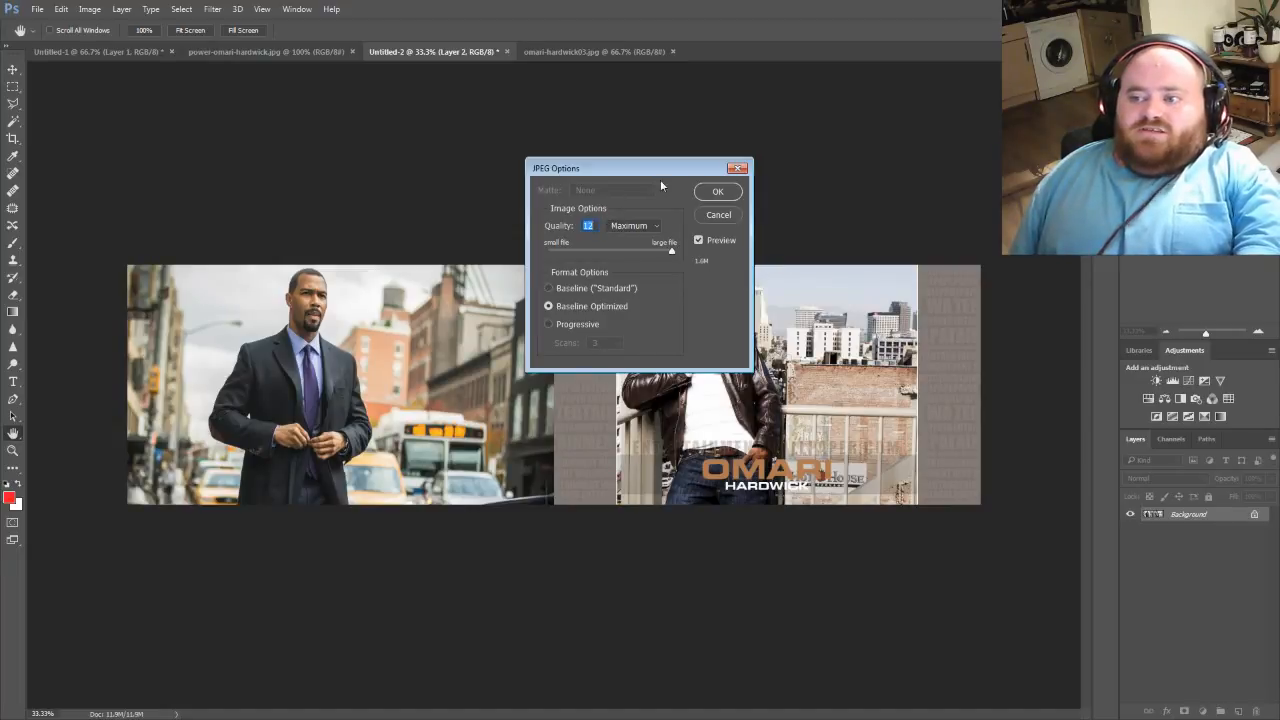
pyautogui.click(714, 192)
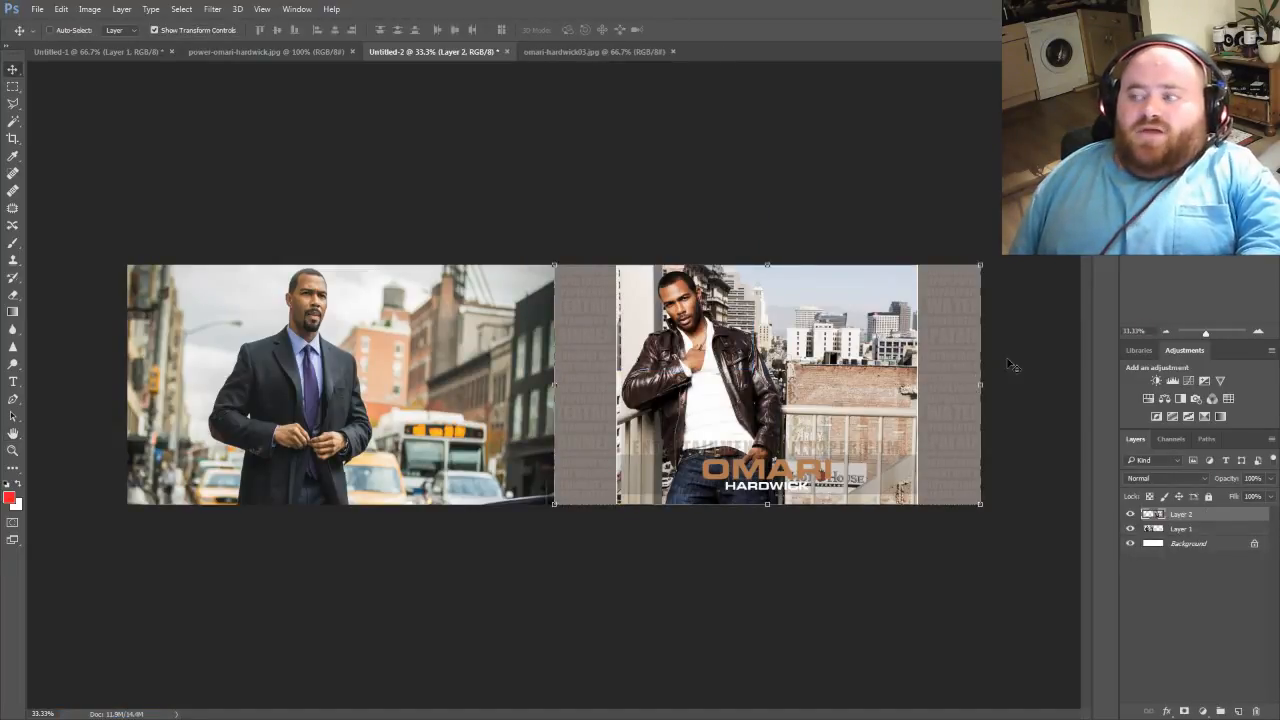
# - Switch to the Windows desktop, preview the saved "new background" image in Windows Photo Viewer and close the preview
pyautogui.press('super+d')
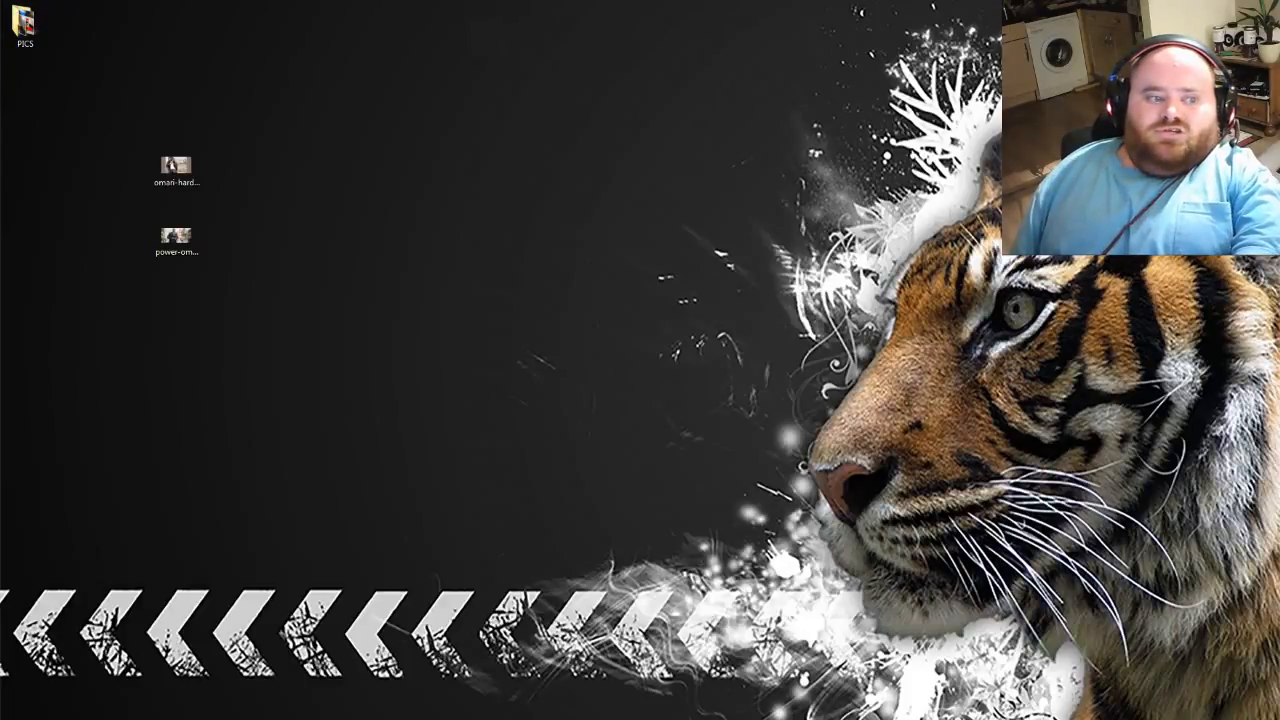
pyautogui.click(181, 290)
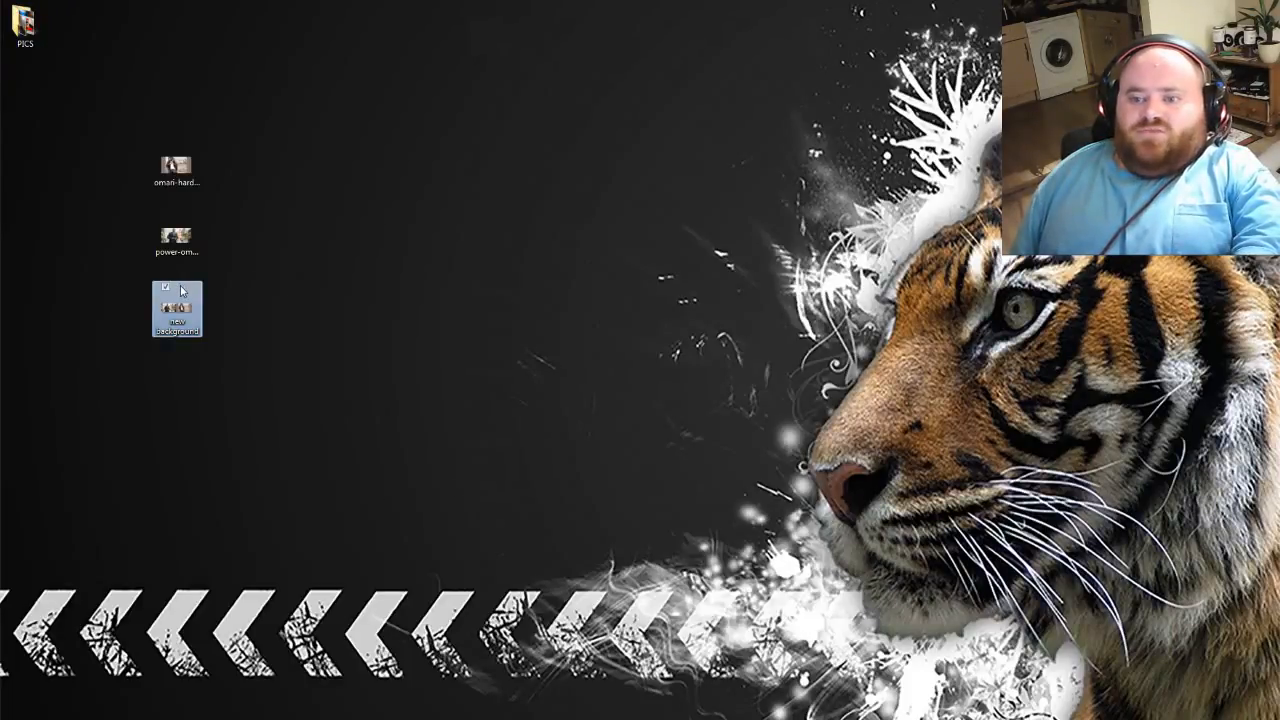
pyautogui.doubleClick(181, 290)
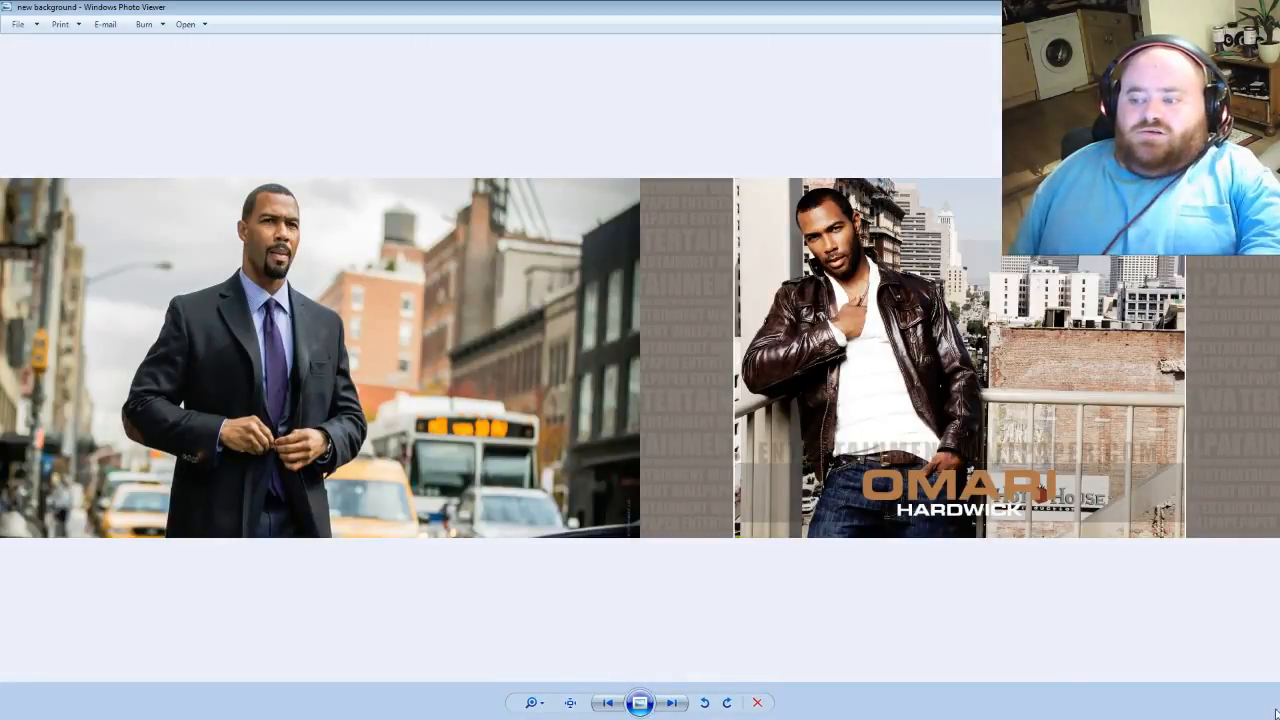
pyautogui.hotkey('alt', 'F4')
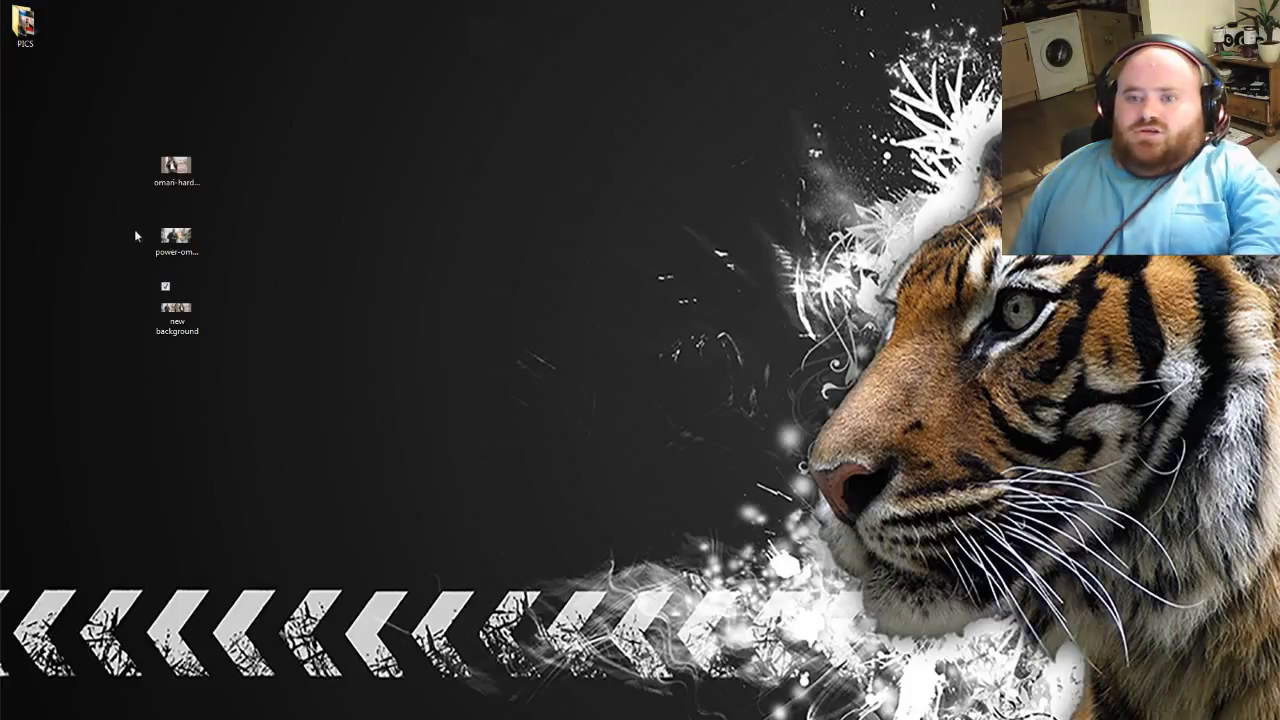
# - Set the "new background" image file as the desktop background
pyautogui.rightClick(194, 324)
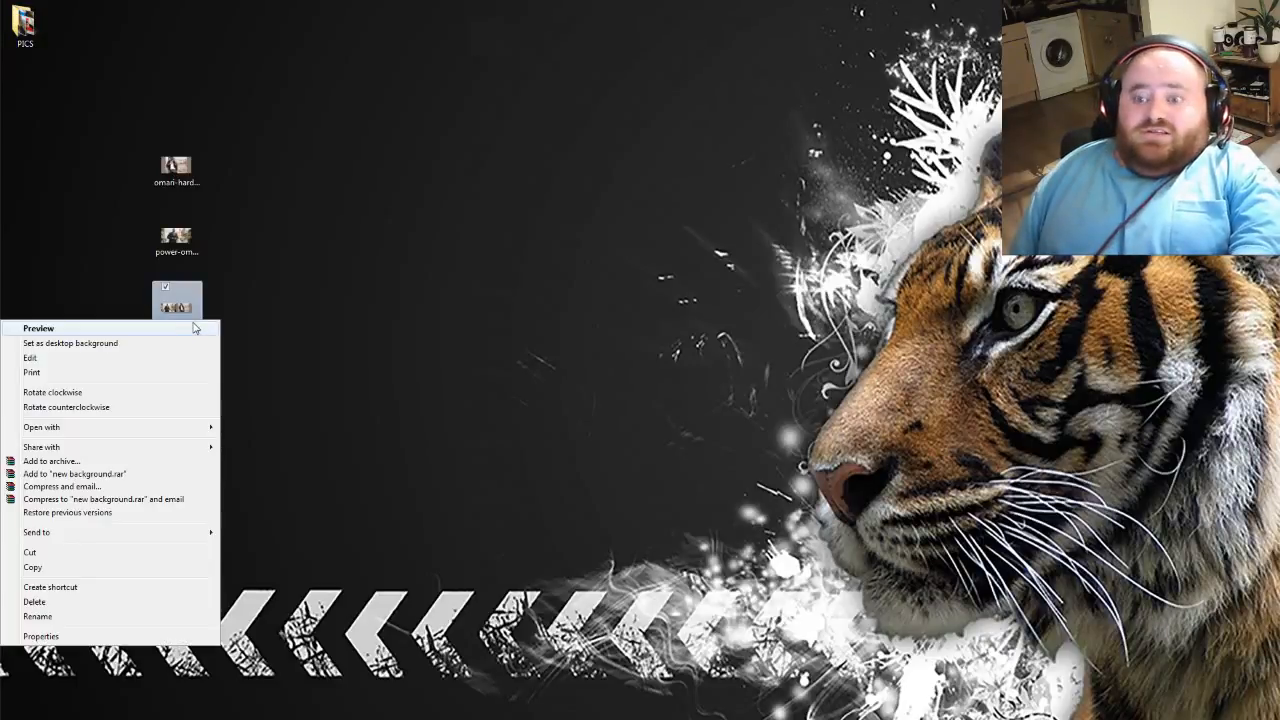
pyautogui.click(52, 341)
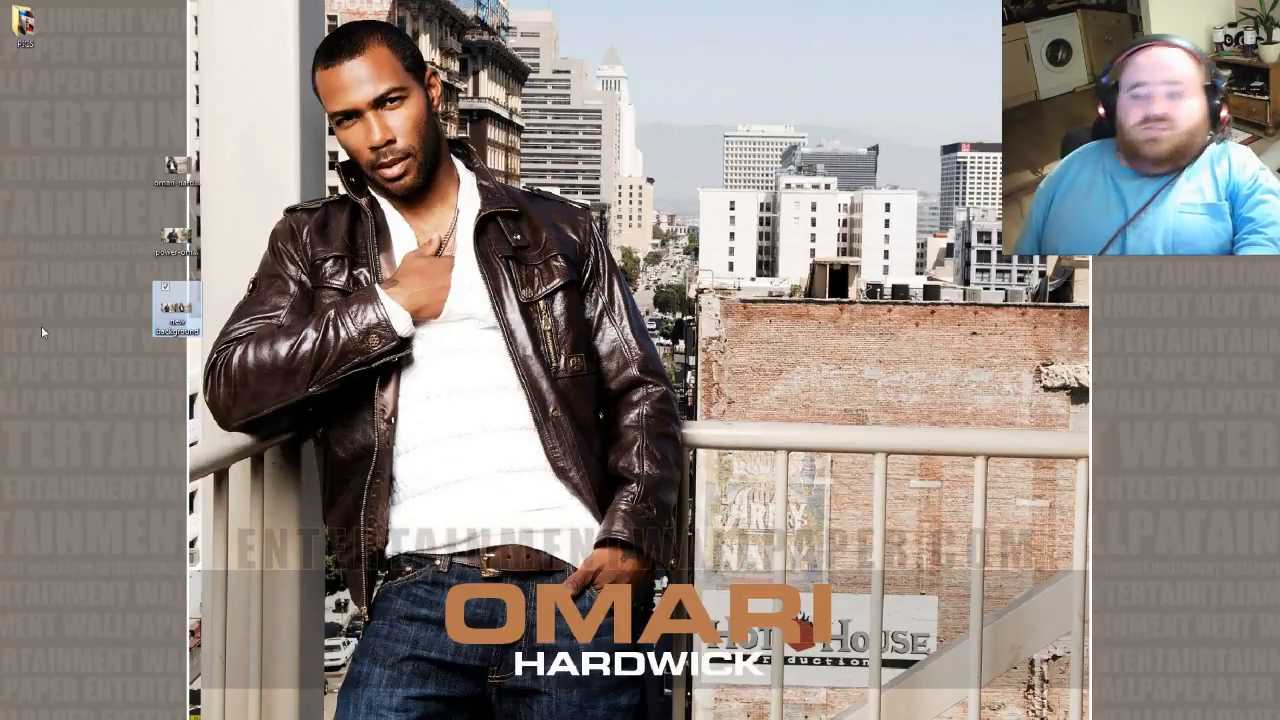
pyautogui.hotkey('alt', 'Tab')
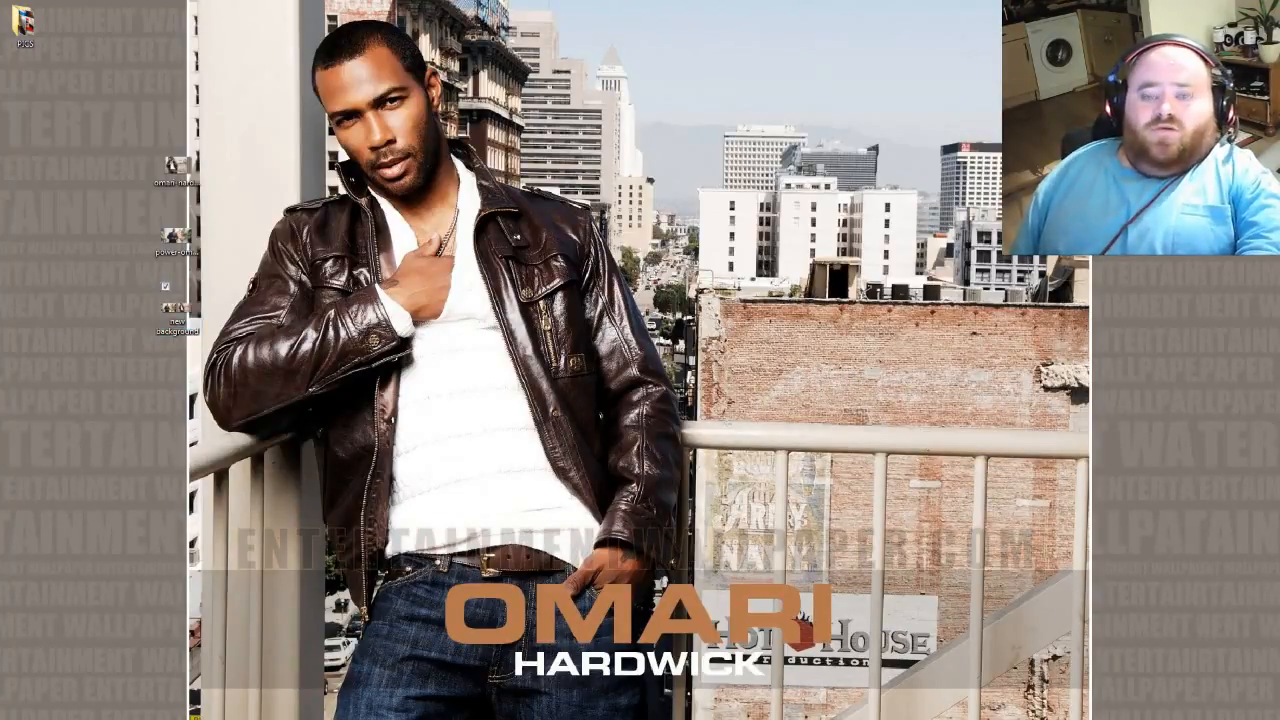